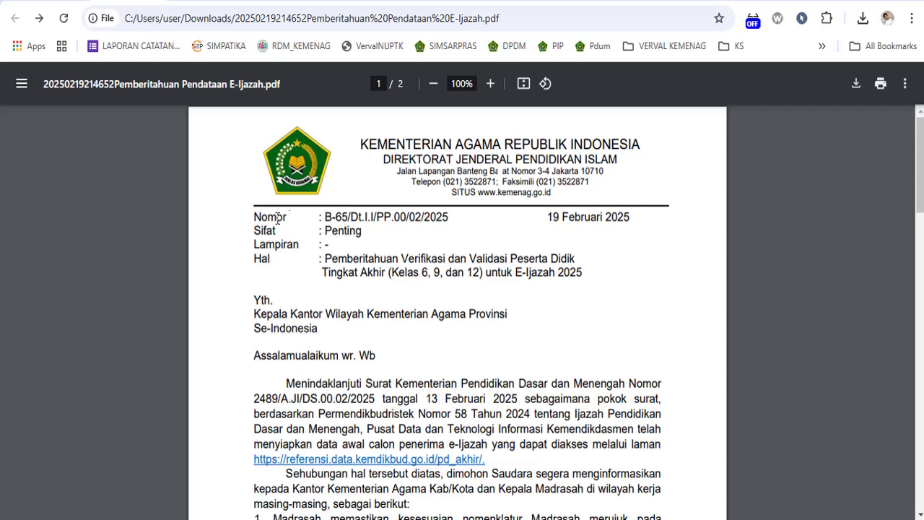
- Review the notification letter's number, date, subject and opening paragraphs about the E-Ijazah 2025 data
drag(321, 216, 449, 218)
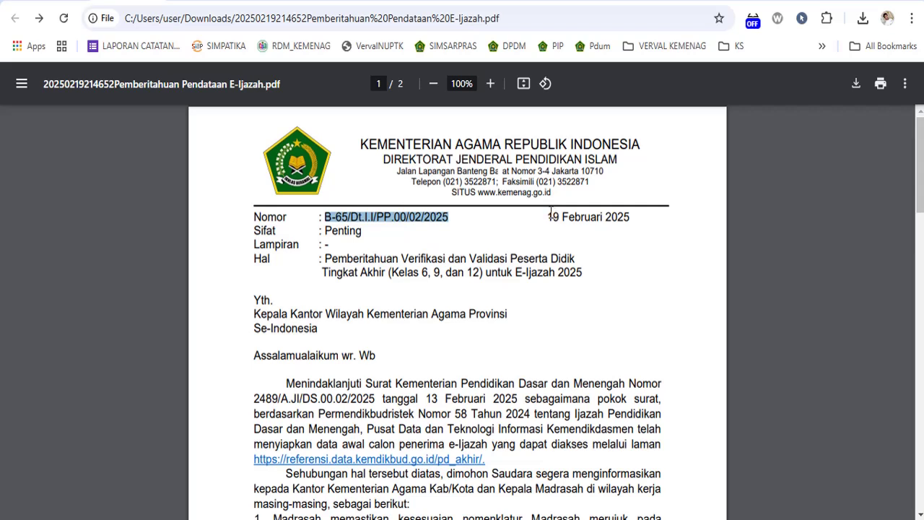
drag(547, 217, 629, 223)
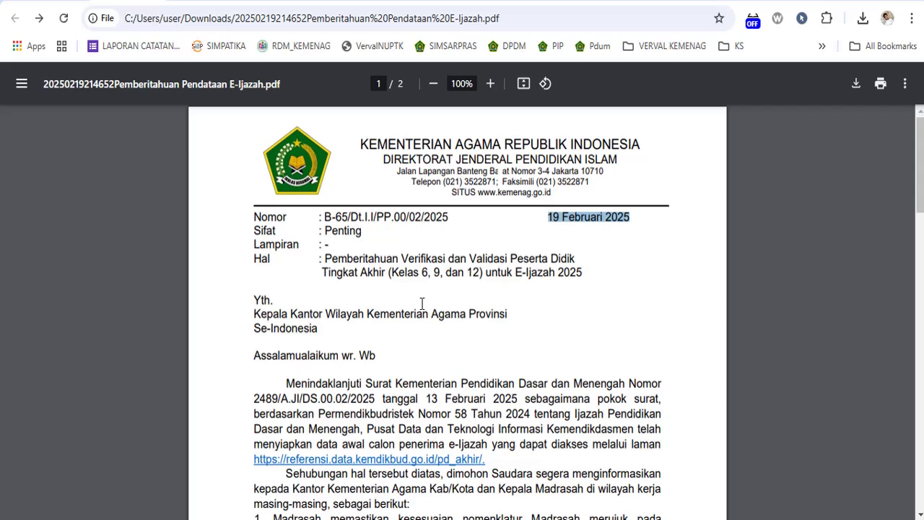
scroll(422, 303, down, 2)
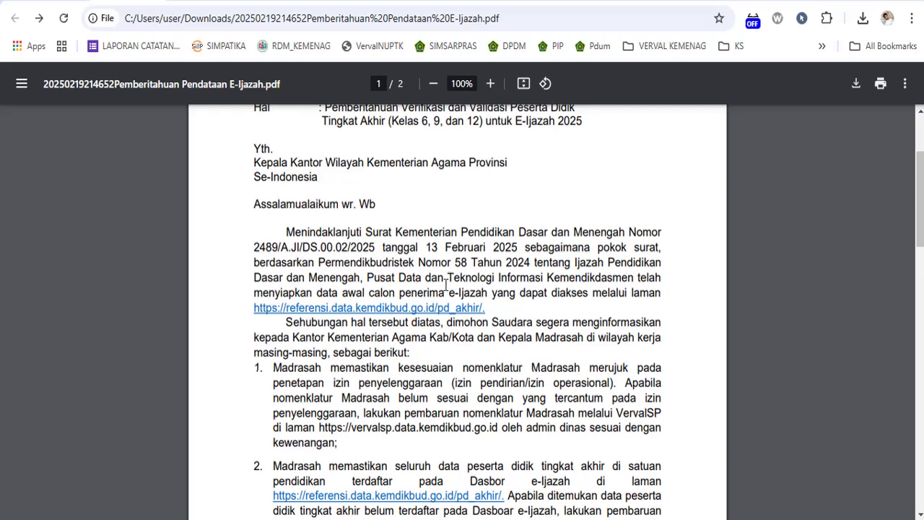
scroll(395, 321, down, 1)
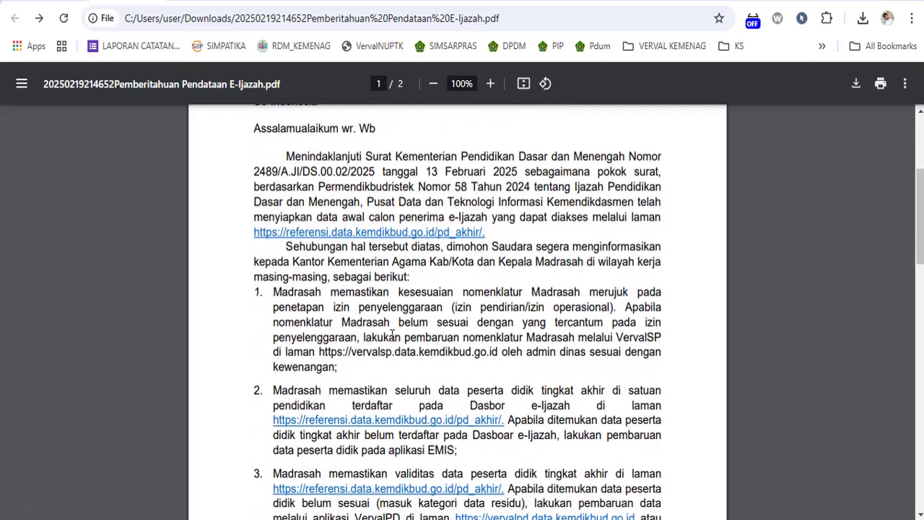
scroll(392, 334, down, 2)
scroll(392, 334, up, 1)
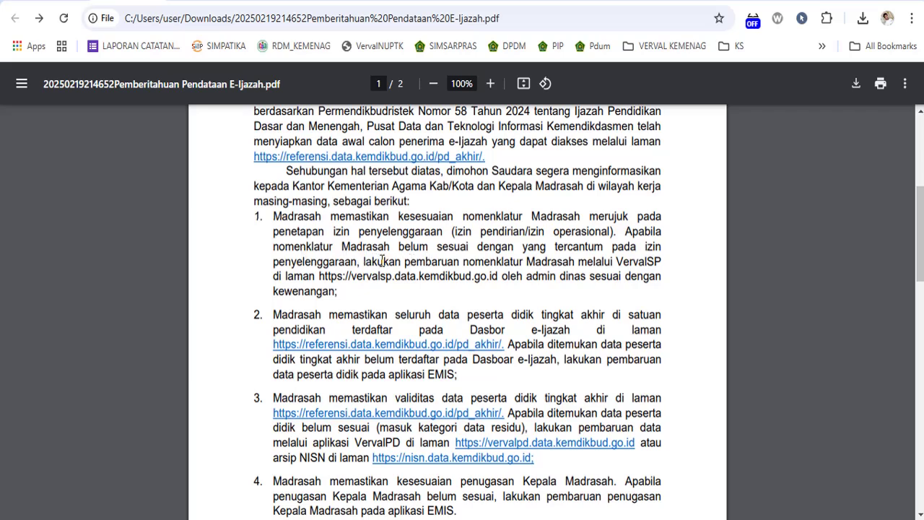
- Read points 1 and 2 of the letter, highlighting the VervalSP nomenclature update and the student registration check
drag(364, 262, 658, 265)
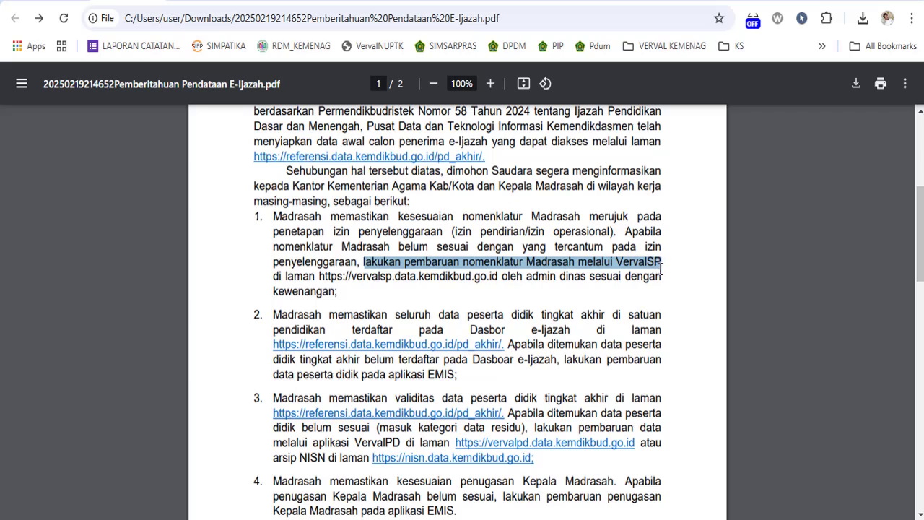
click(532, 289)
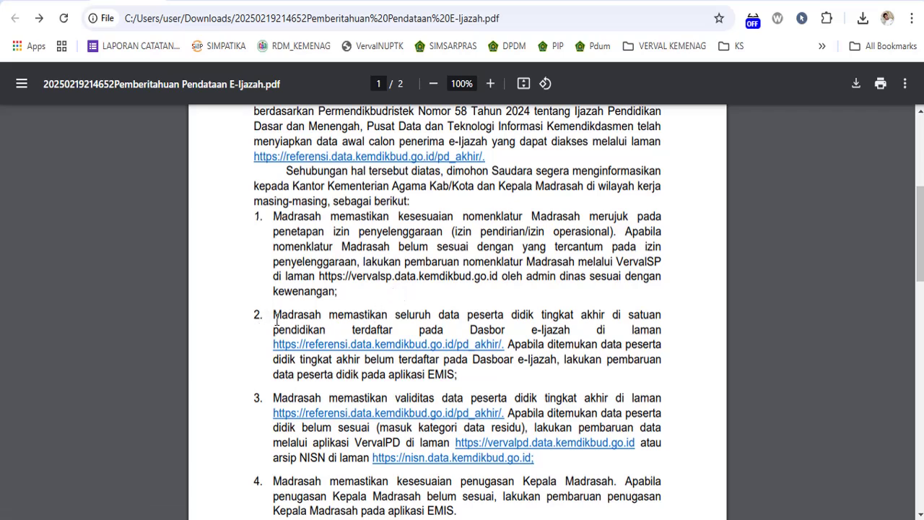
drag(272, 315, 471, 359)
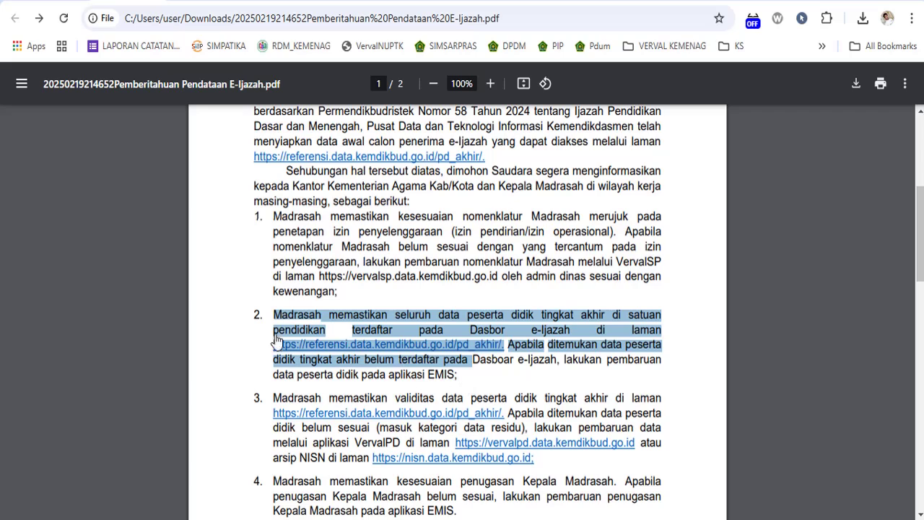
click(242, 332)
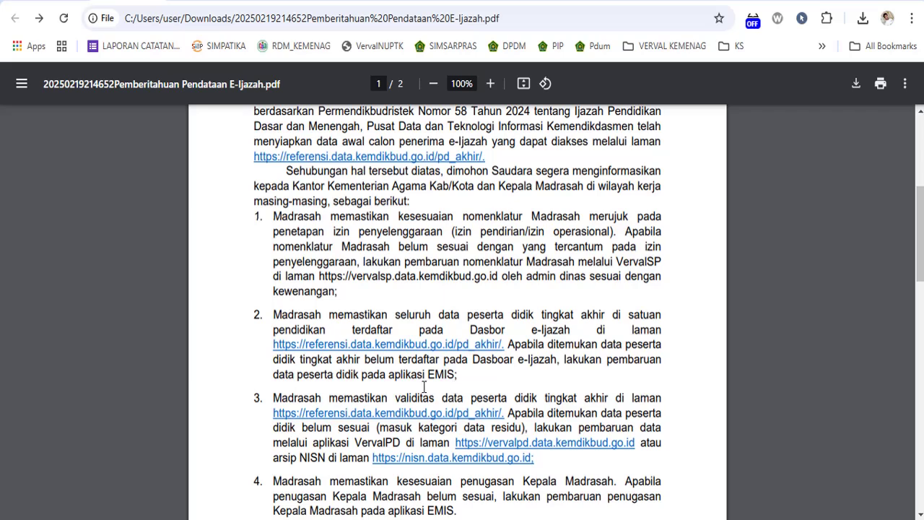
- Read points 3 and 4 of the letter on student data validity and the head of madrasah's assignment
scroll(267, 396, down, 1)
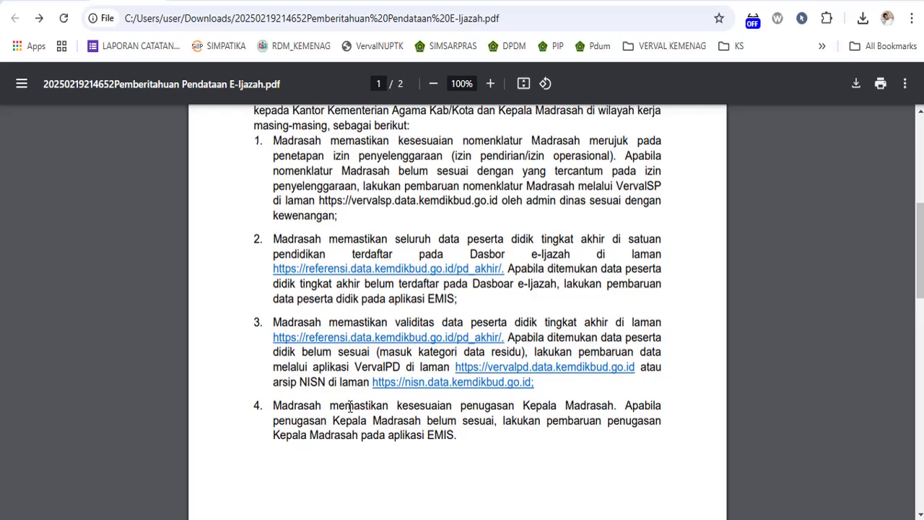
scroll(349, 406, down, 3)
scroll(336, 406, up, 1)
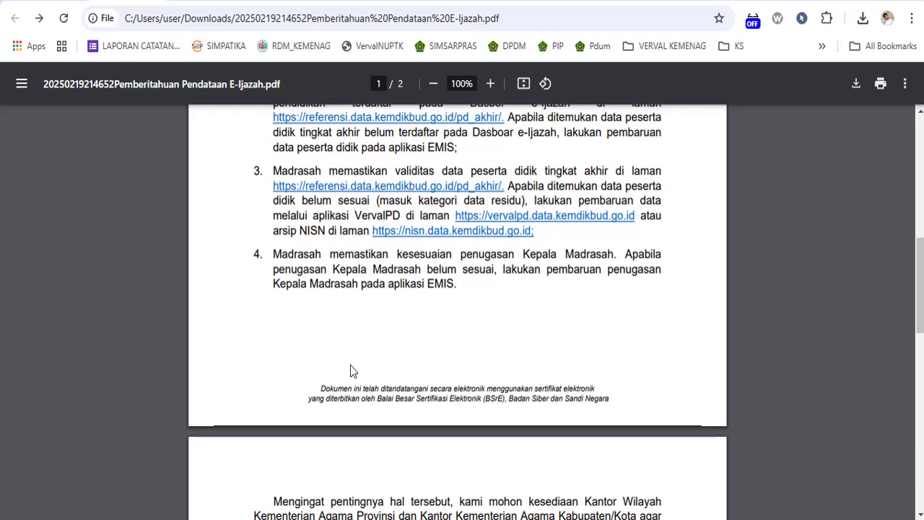
scroll(332, 351, up, 3)
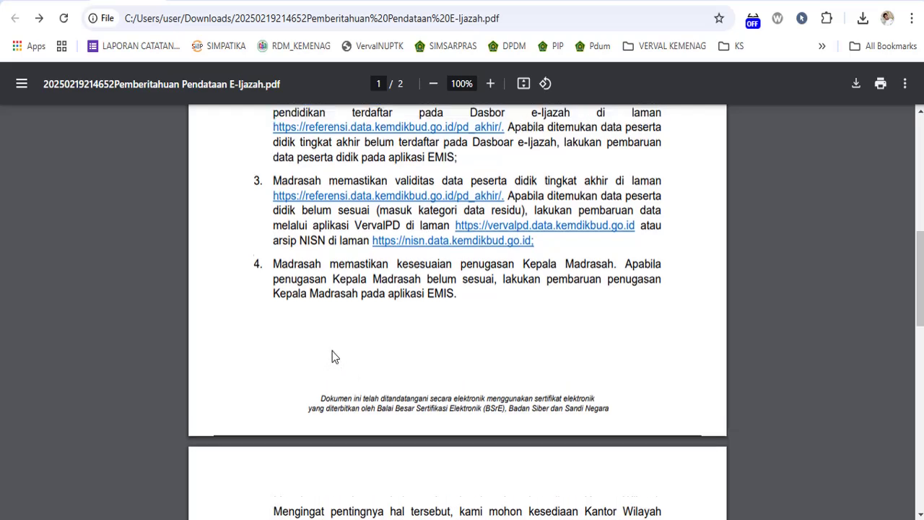
scroll(332, 353, up, 5)
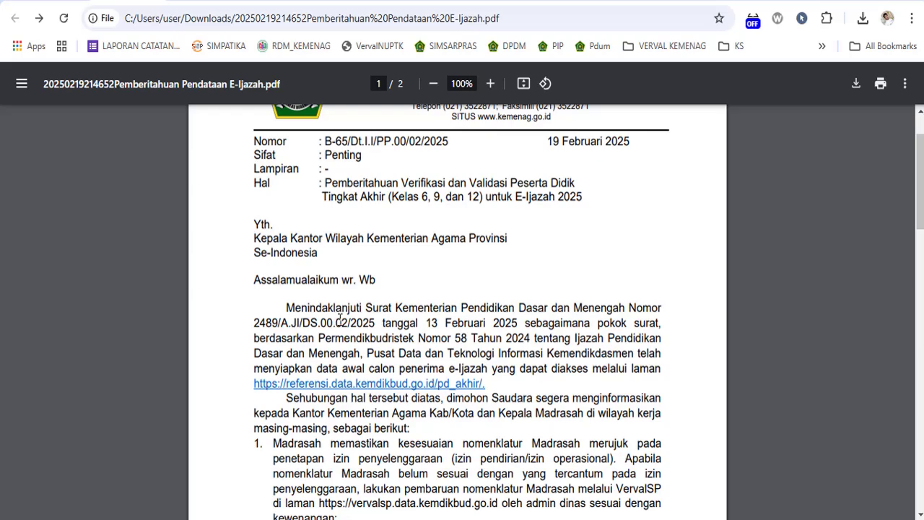
- Open the pd_akhir site linked in the letter's opening paragraph and display its Satuan Pendidikan (Akreditasi) verification data
scroll(338, 346, down, 1)
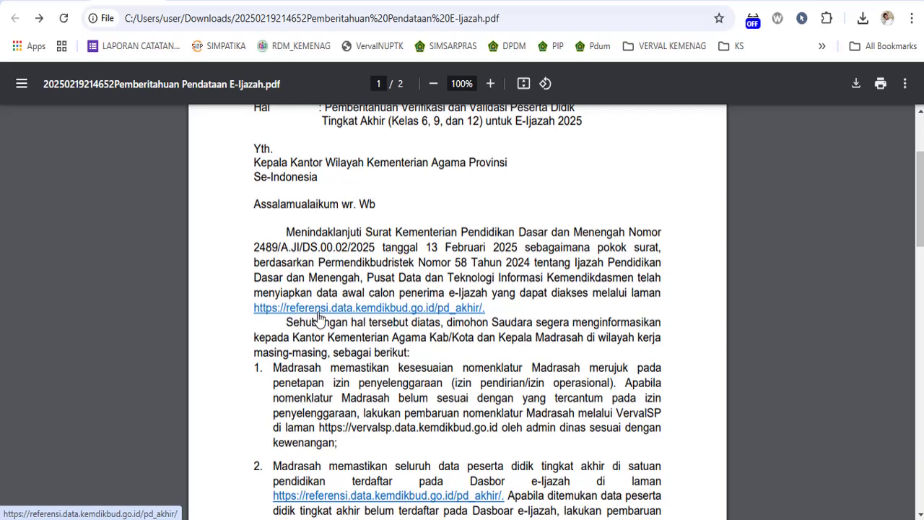
click(361, 309)
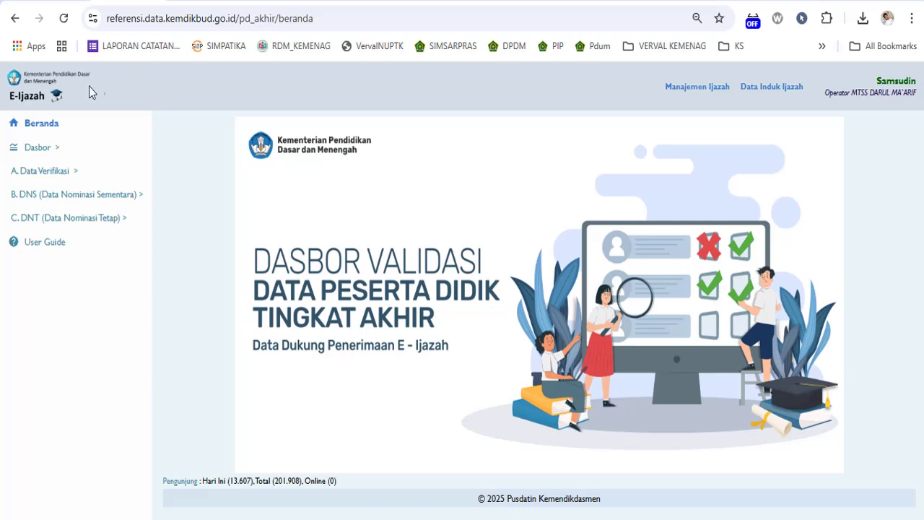
click(66, 177)
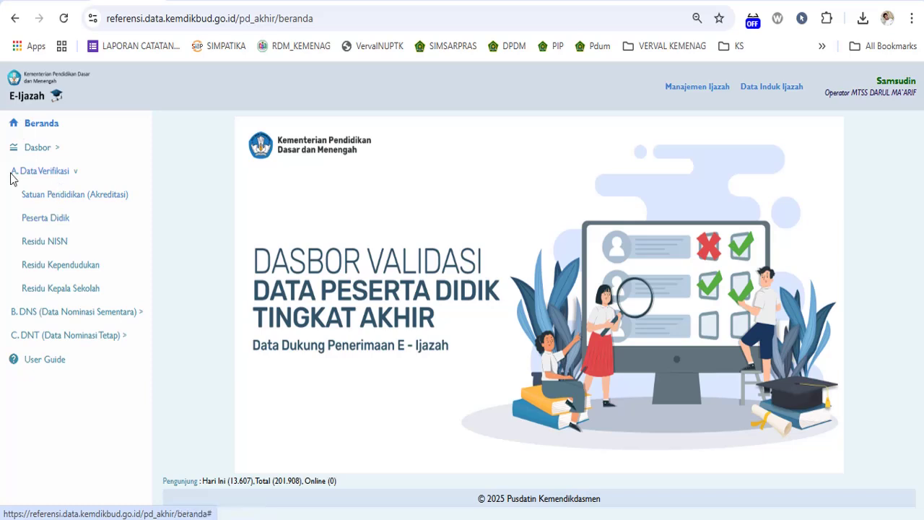
click(92, 205)
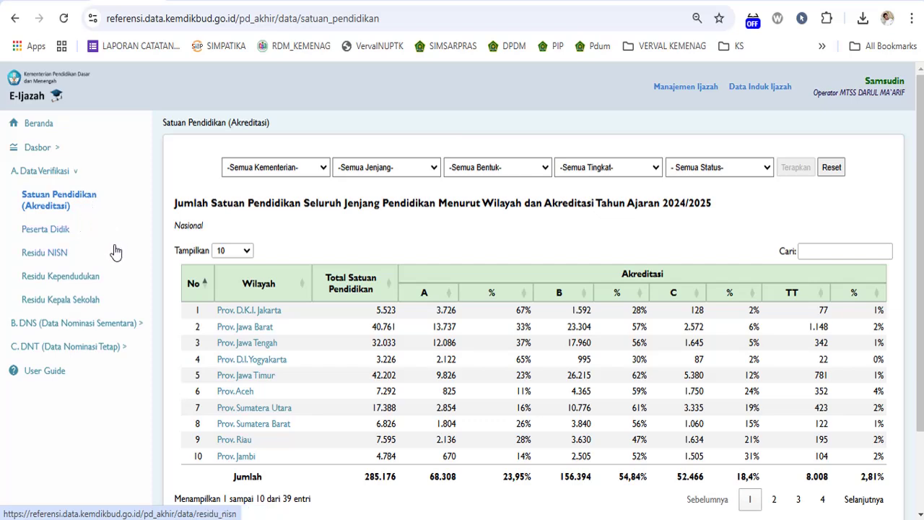
- Drill down the accreditation data to Prov. Jawa Tengah, Kab. Grobogan (filtering by "gr") and Kec. Penawangan
click(253, 347)
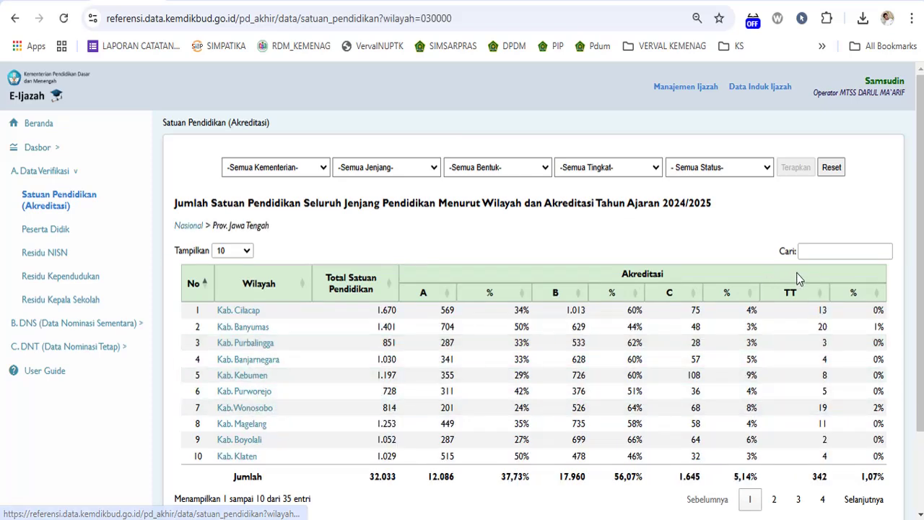
click(815, 252)
text(gr)
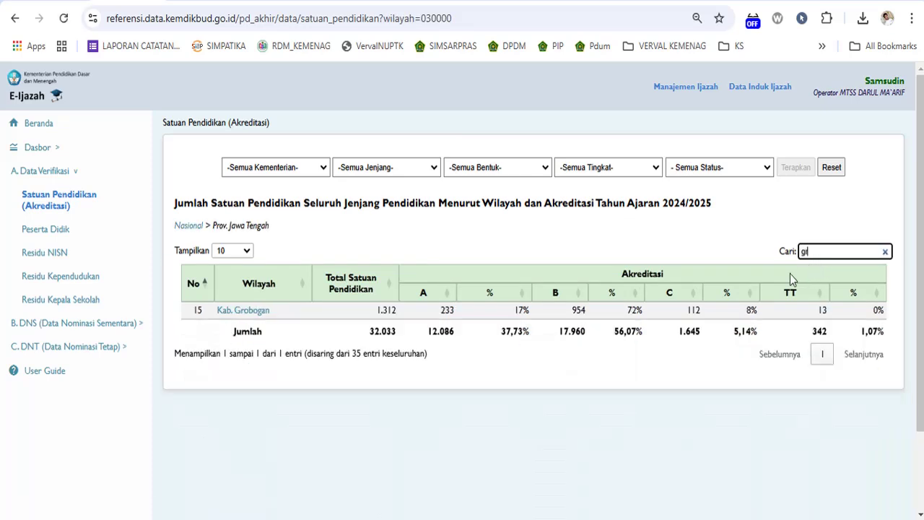
click(259, 310)
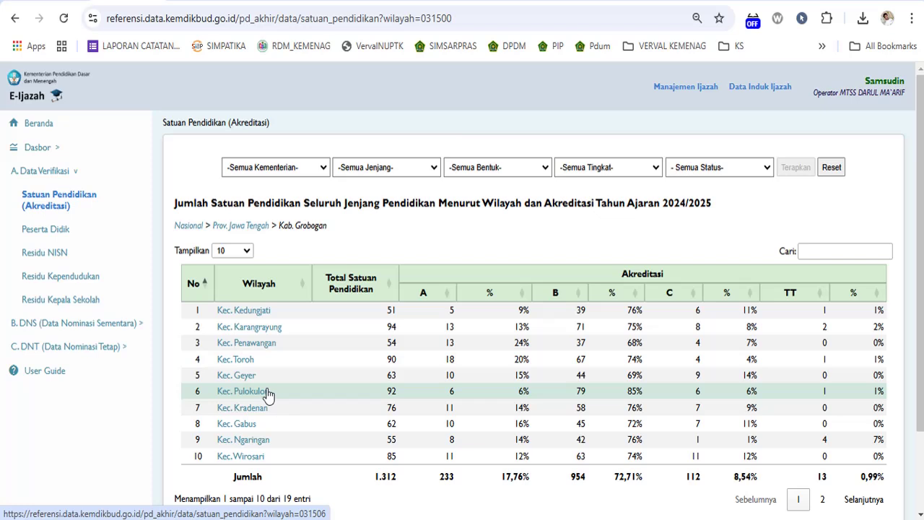
click(265, 349)
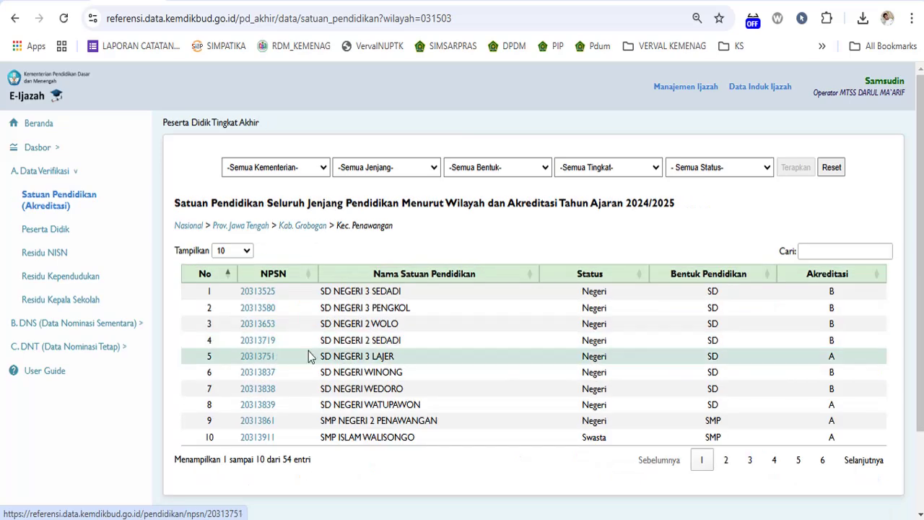
- Filter the Kec. Penawangan schools by "as" and check the accreditation of MTSS YAPIM
click(836, 251)
text(as)
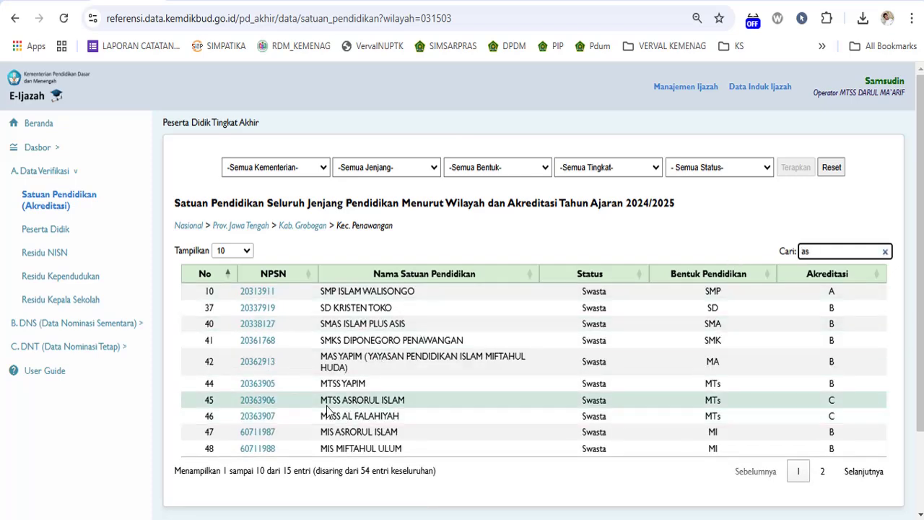
scroll(339, 417, down, 2)
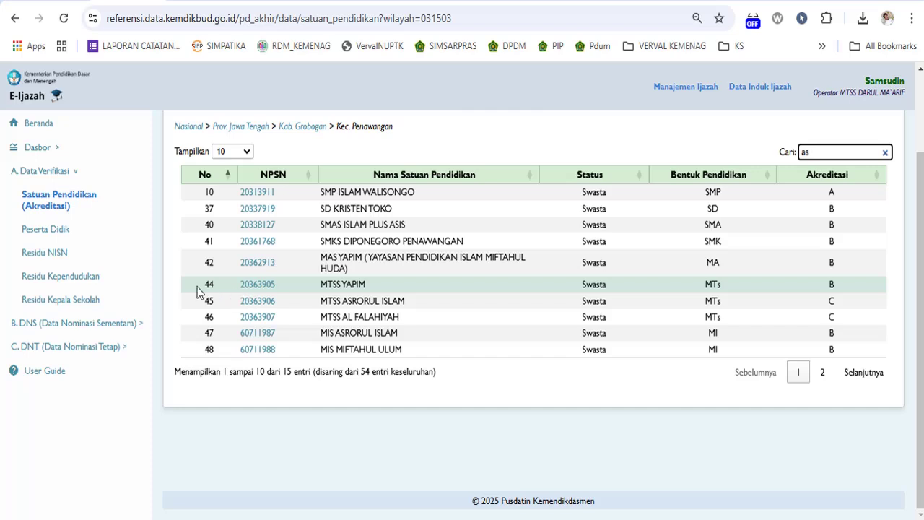
drag(196, 290, 318, 285)
drag(320, 284, 355, 288)
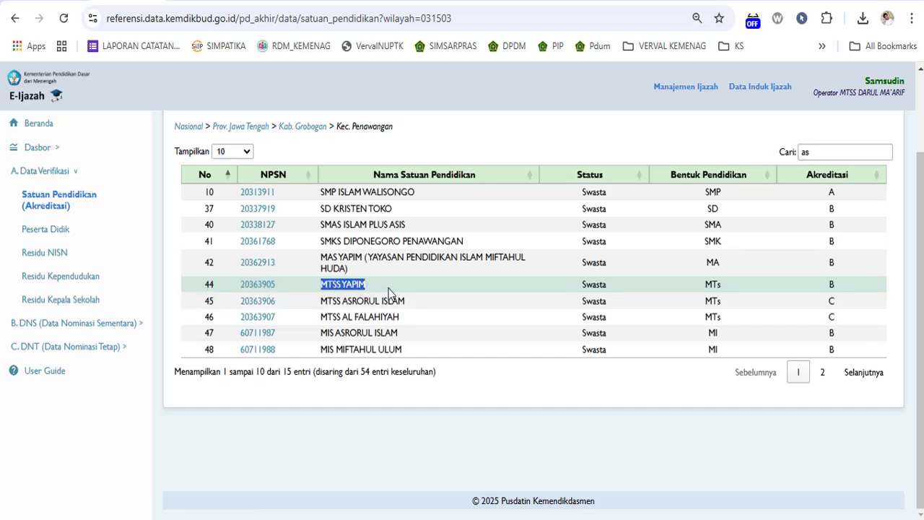
click(388, 288)
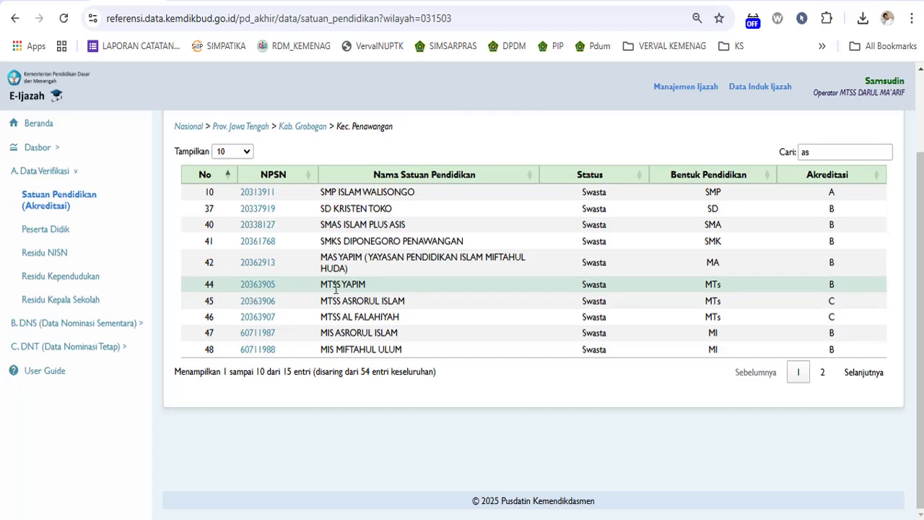
double_click(829, 289)
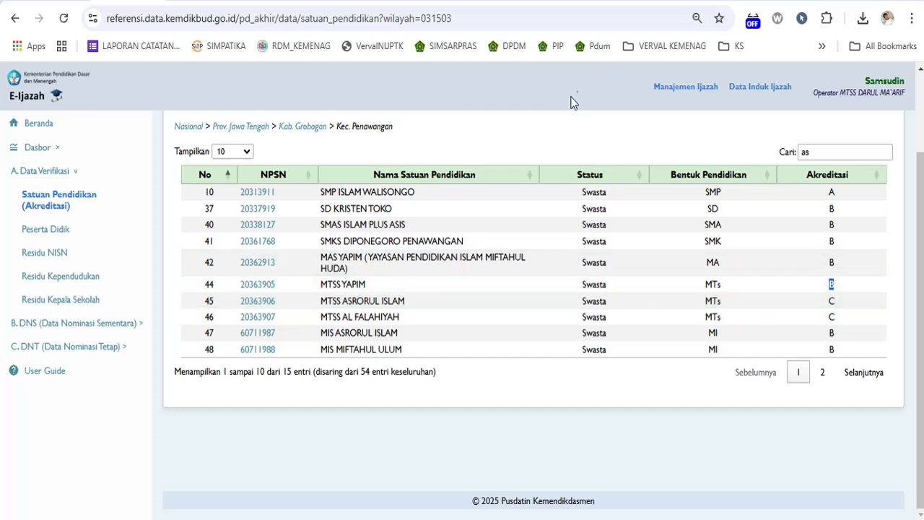
- View the Lapor Perbaikan Data form on the Sispena-PDM site, and return to the E-Ijazah accreditation list
click(420, 45)
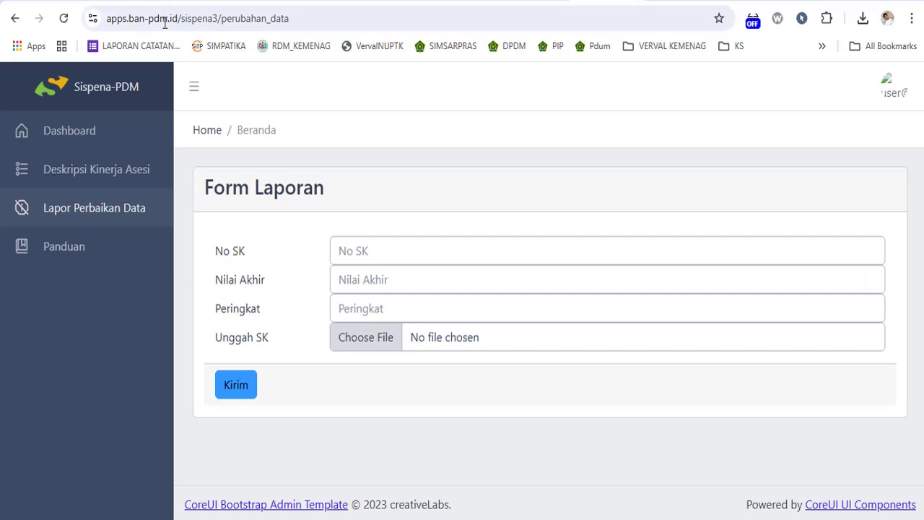
click(120, 1)
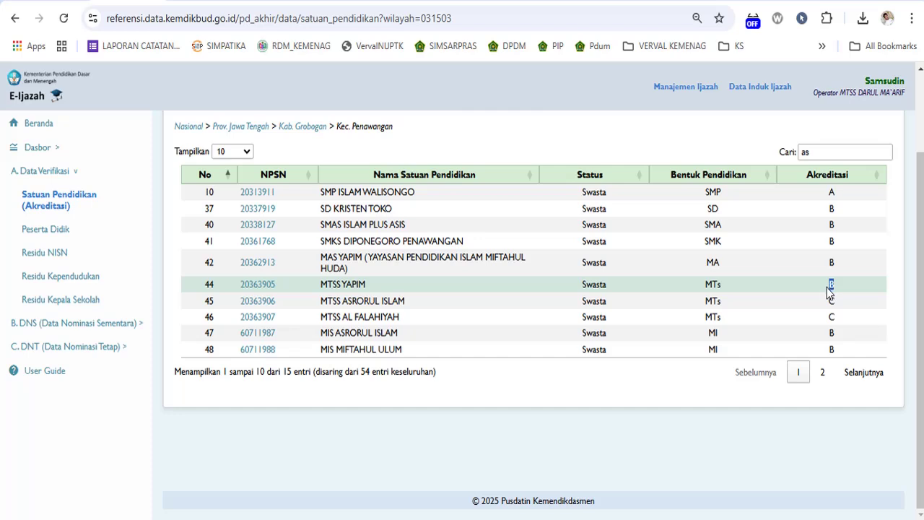
- Open the Peserta Didik verification data and drill down to Prov. Jawa Tengah and Kab. Grobogan, filtering by "gr"
click(40, 231)
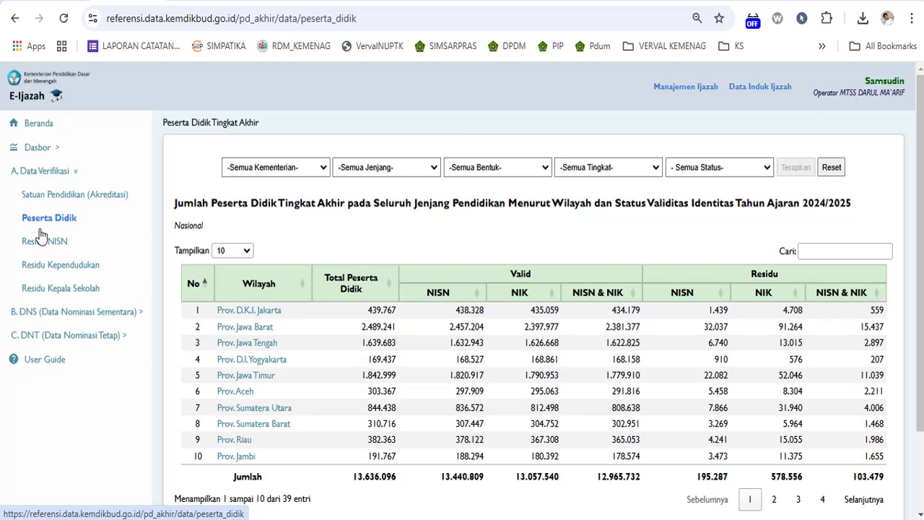
click(257, 347)
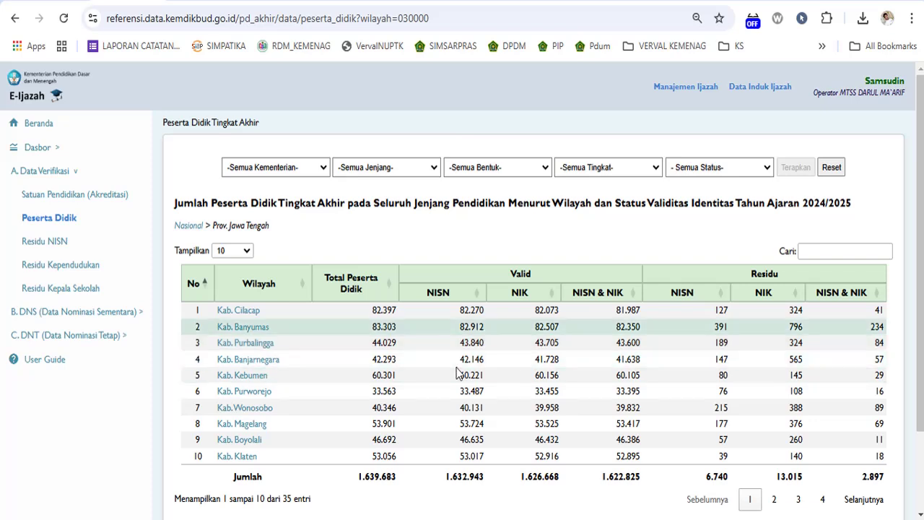
click(824, 254)
text(gr)
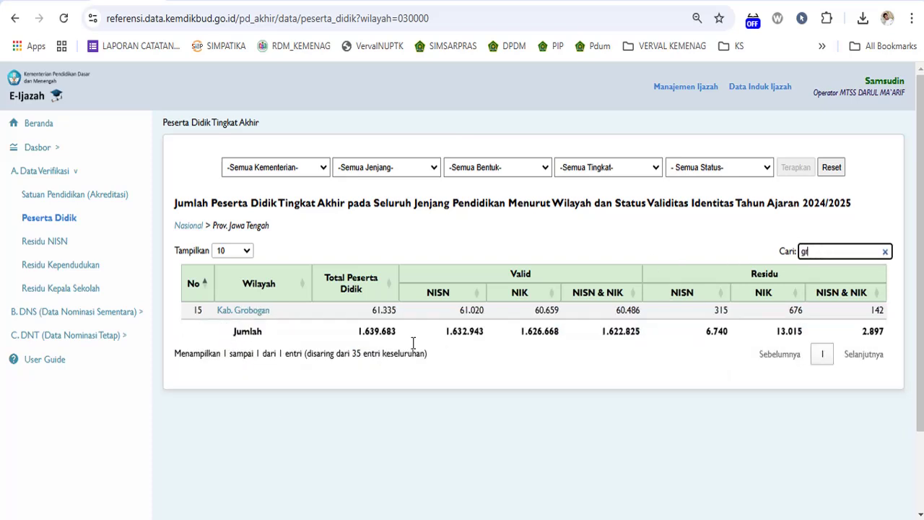
click(252, 312)
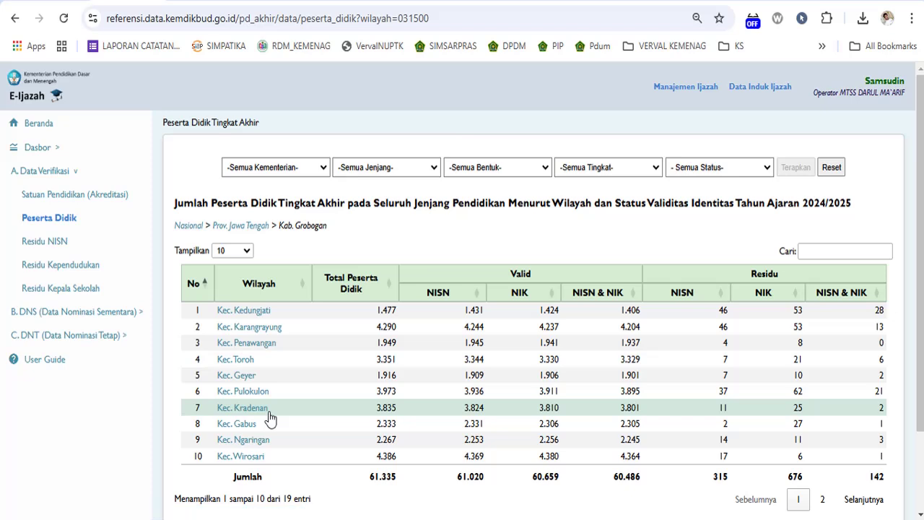
- Open the Kec. Toroh student data and look through its schools' valid and residu NISN and NIK columns
scroll(272, 416, down, 2)
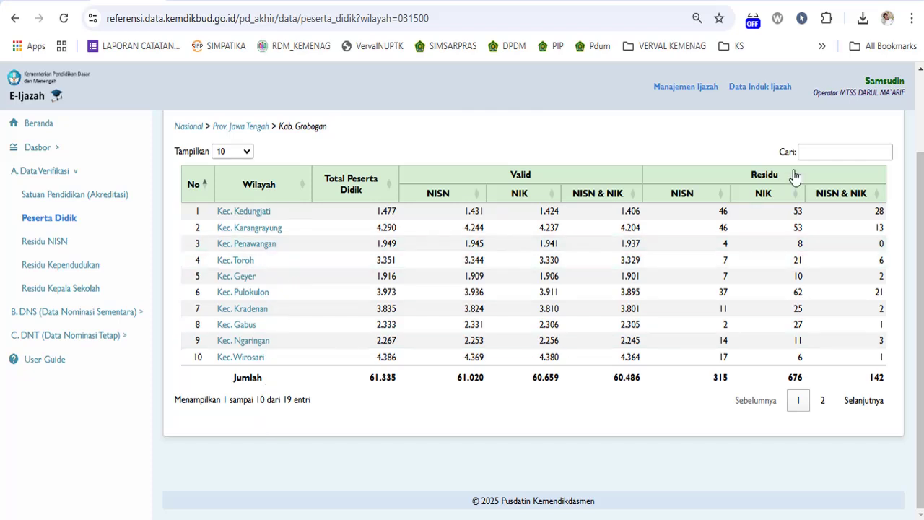
click(245, 268)
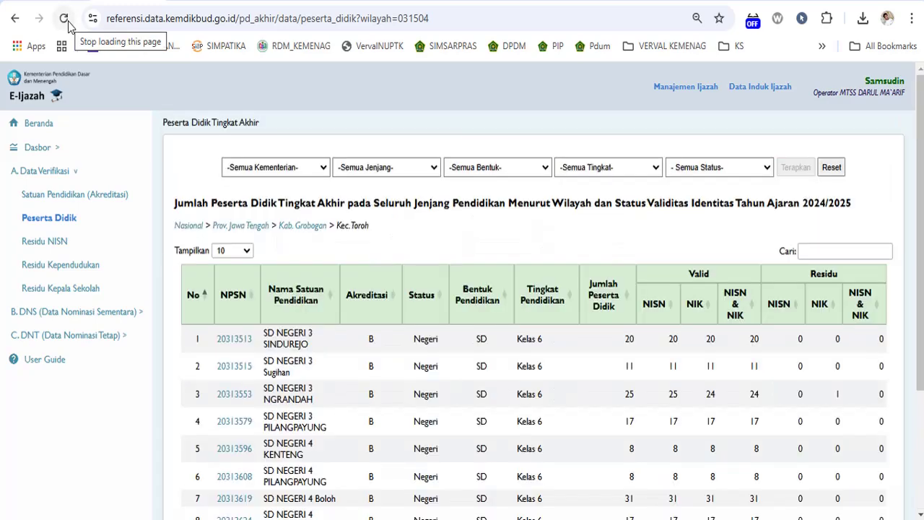
scroll(341, 339, down, 3)
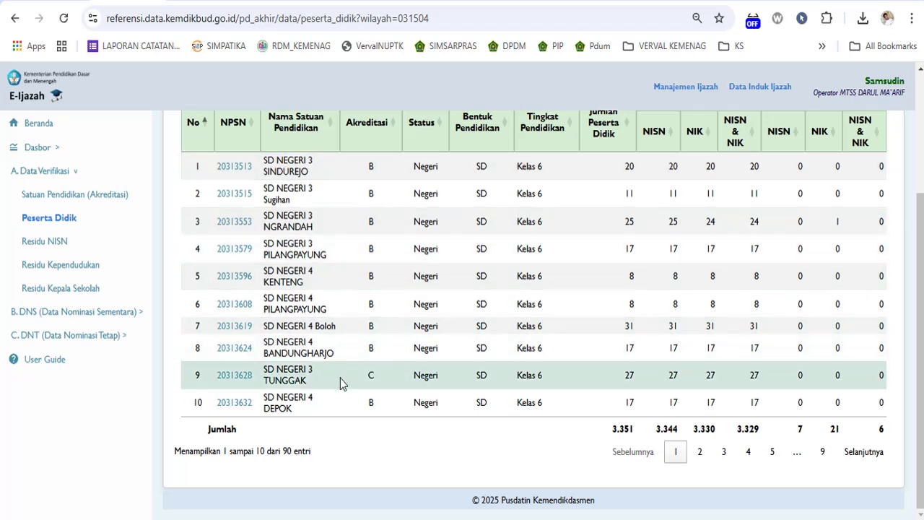
- Return to the Kab. Grobogan student data, filter the districts by "purw" and open Kec. Purwodadi
scroll(339, 383, up, 1)
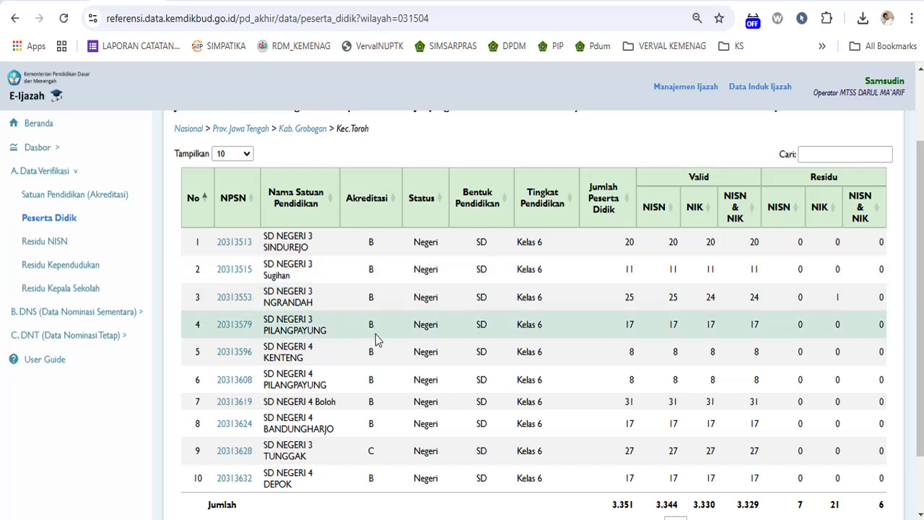
scroll(374, 339, up, 2)
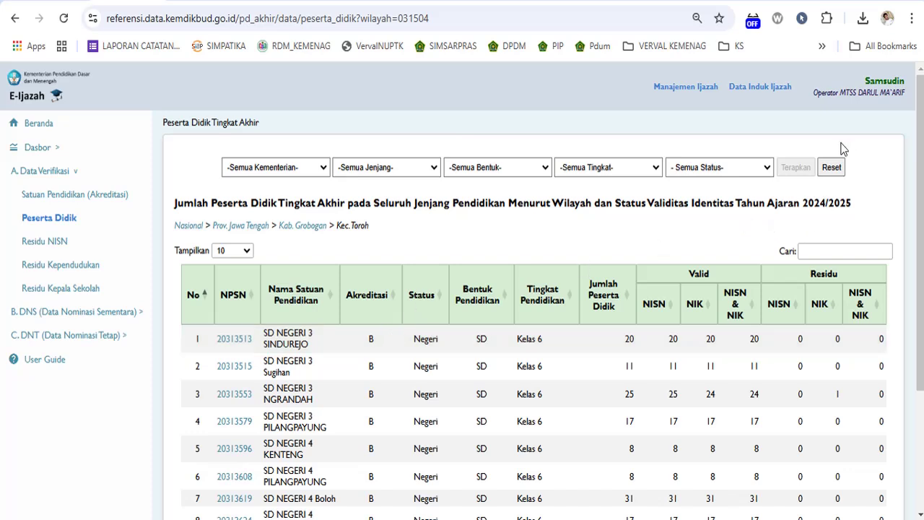
click(820, 252)
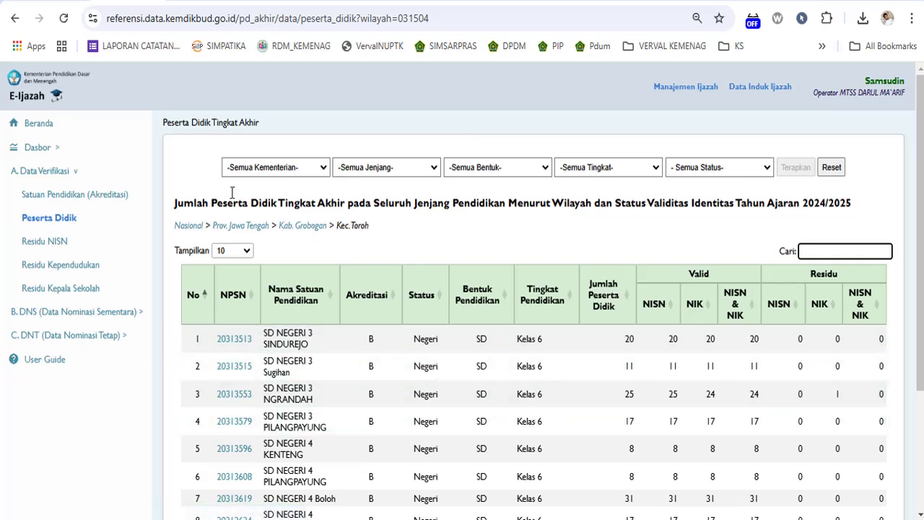
click(304, 226)
click(849, 251)
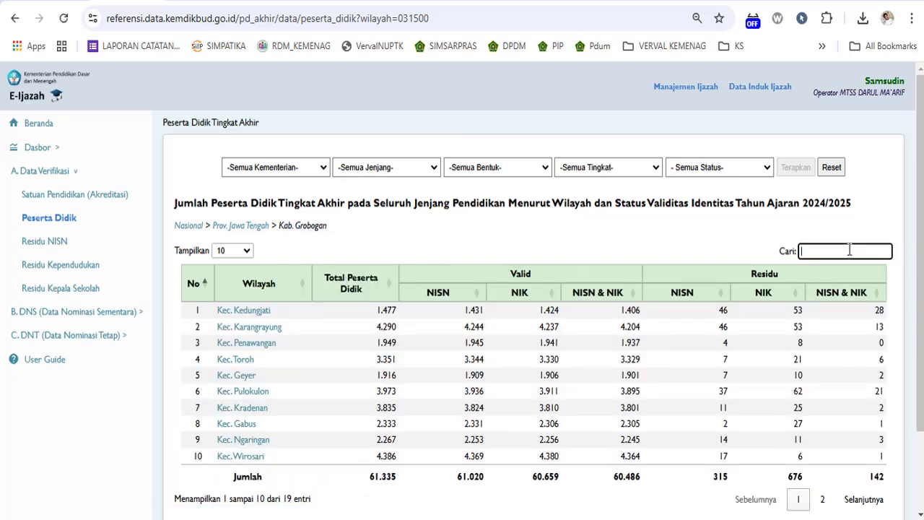
text(purw)
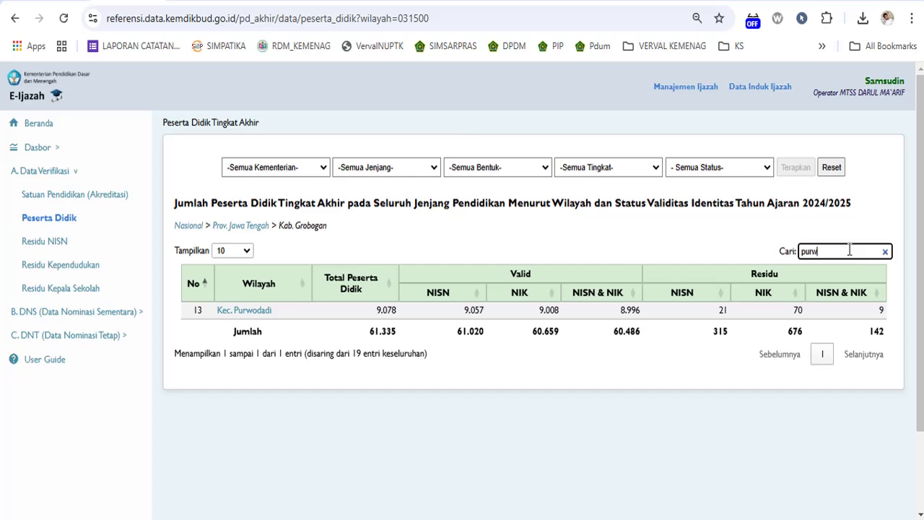
click(262, 312)
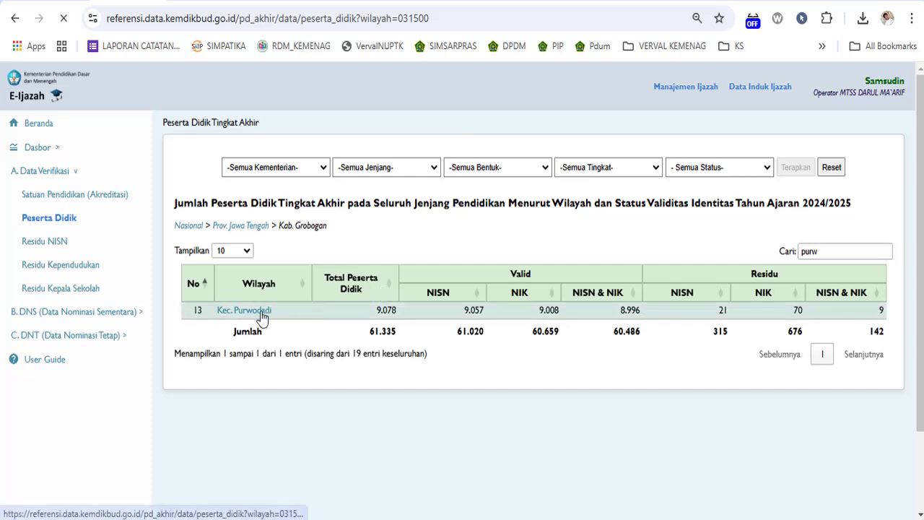
- Filter the Kec. Purwodadi schools by "mts" and view the final-year student list of MTSS DARUL MA`ARIF
click(817, 251)
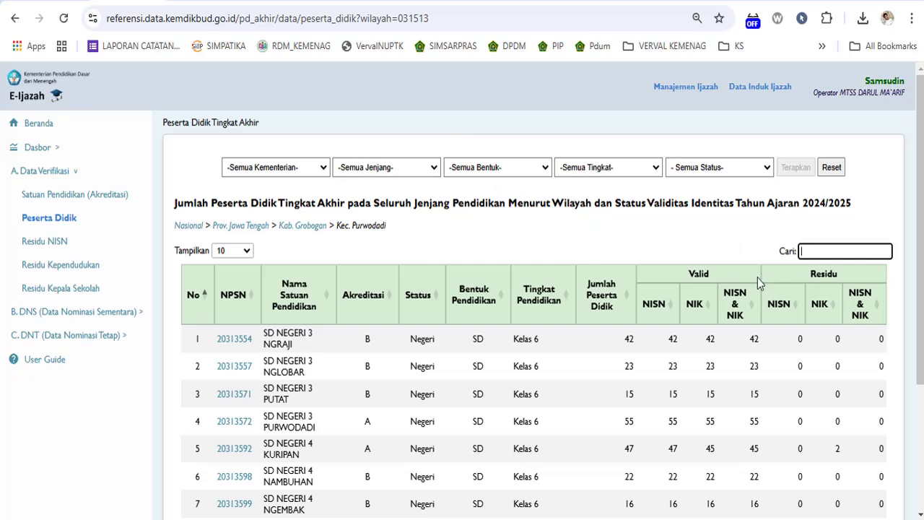
text(mts)
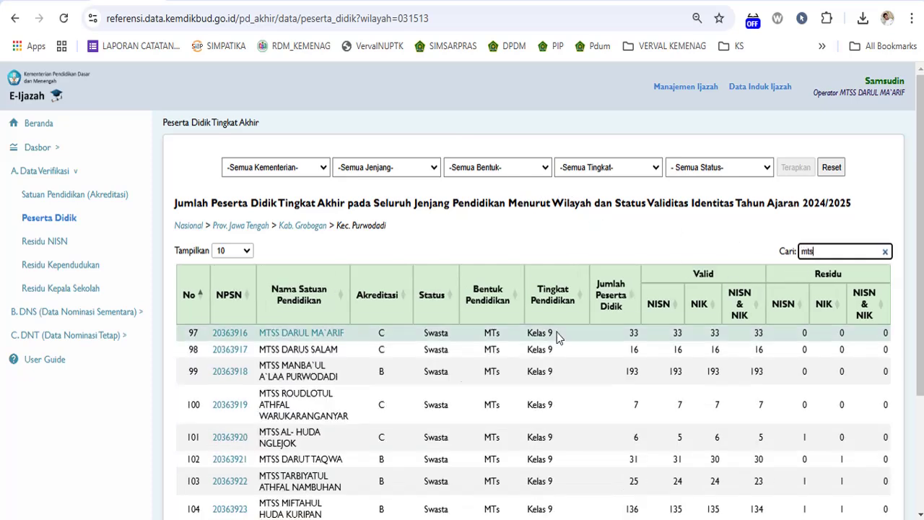
scroll(284, 336, down, 1)
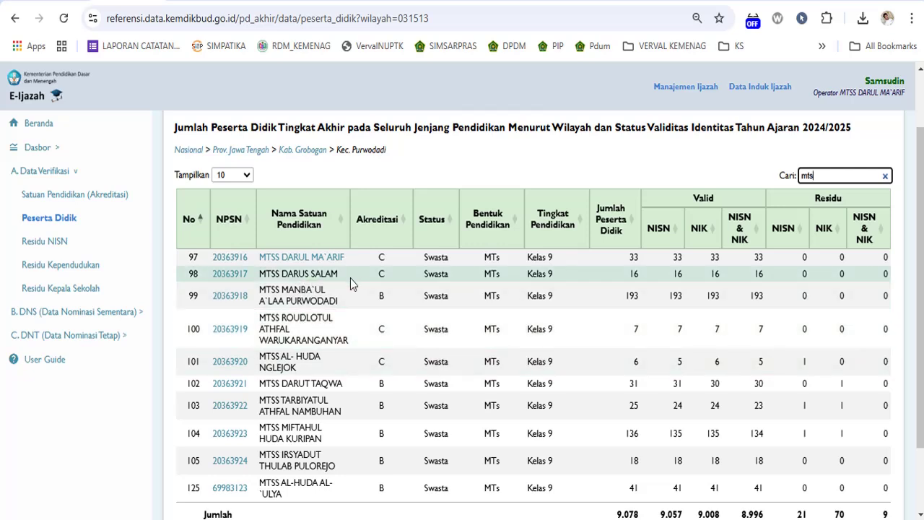
click(310, 260)
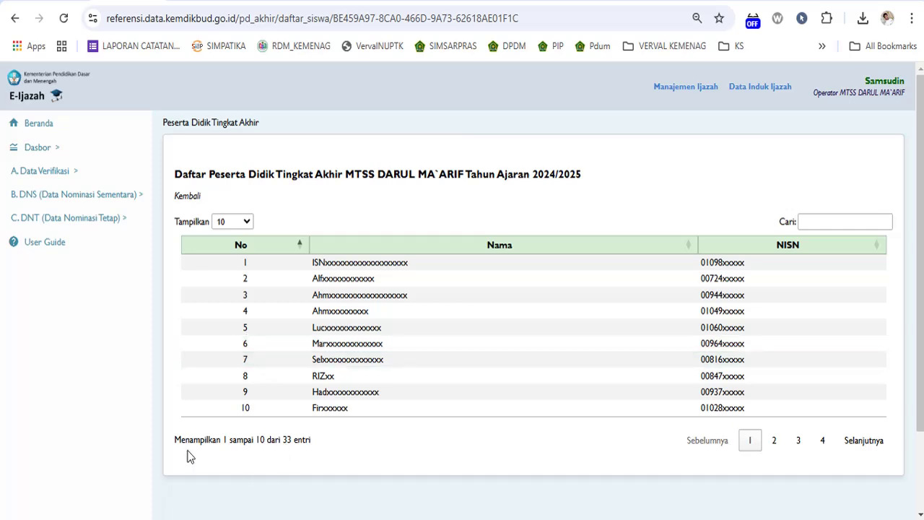
drag(173, 447, 261, 442)
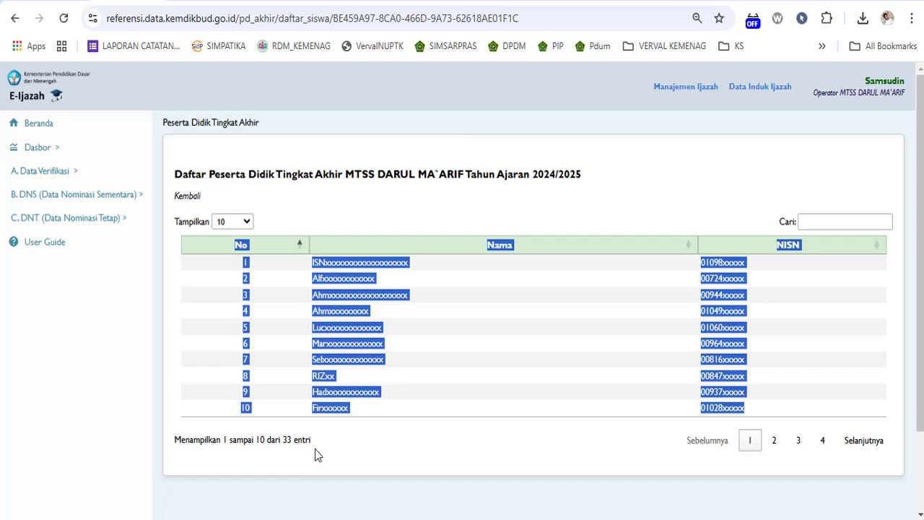
click(390, 210)
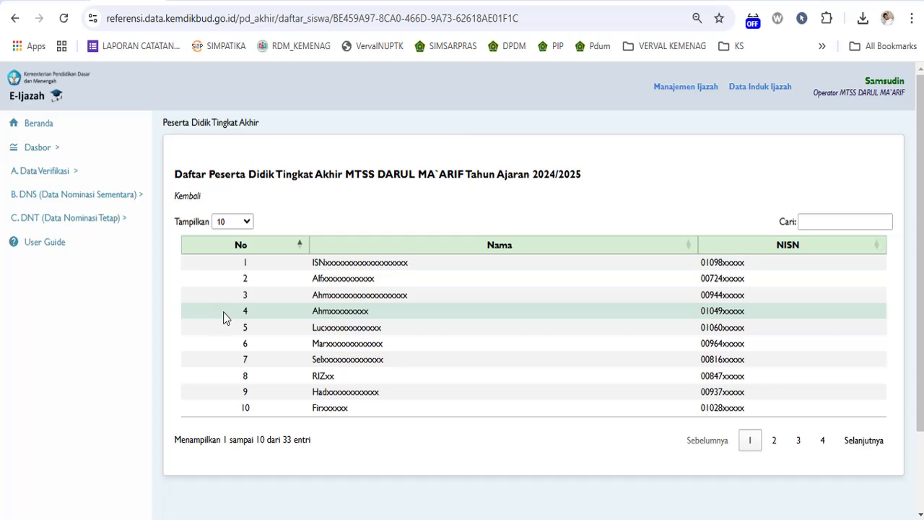
- Open the Residu NISN verification data and drill down to Prov. Jawa Tengah and Kab. Grobogan, filtering by "gr"
click(67, 175)
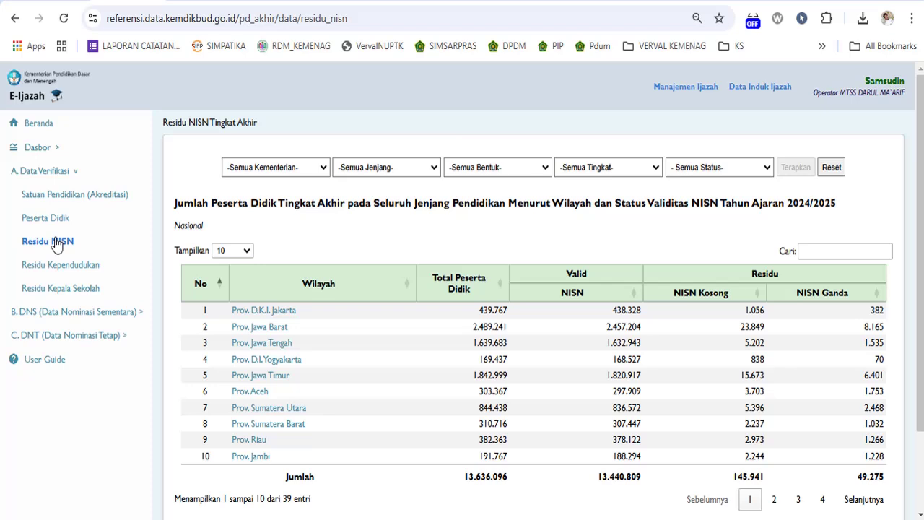
click(273, 345)
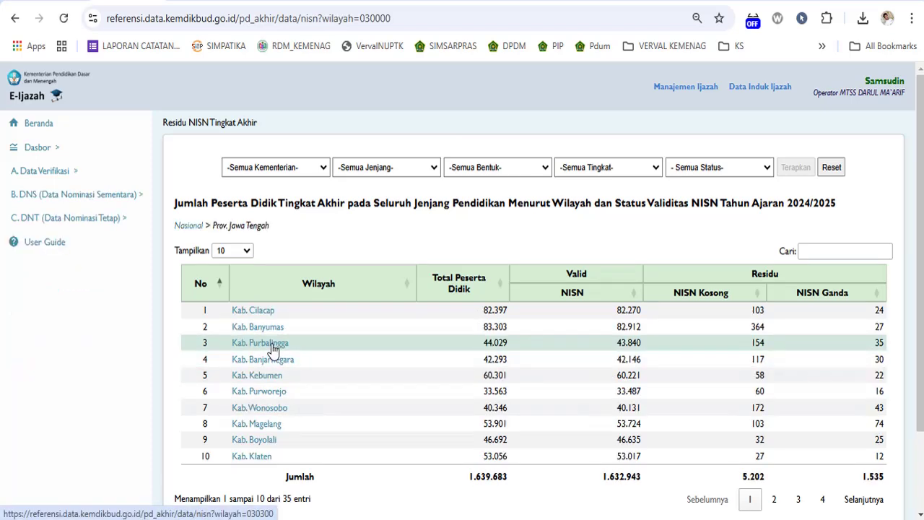
click(822, 250)
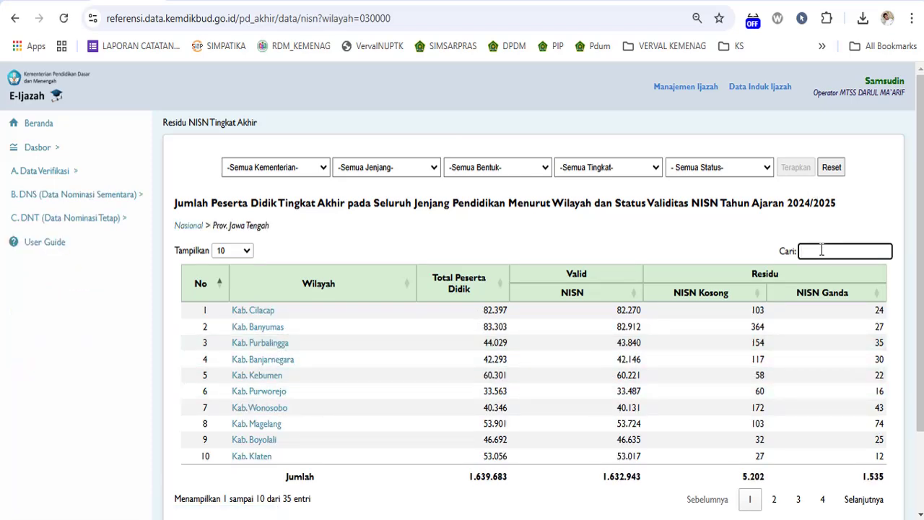
text(gr)
click(272, 310)
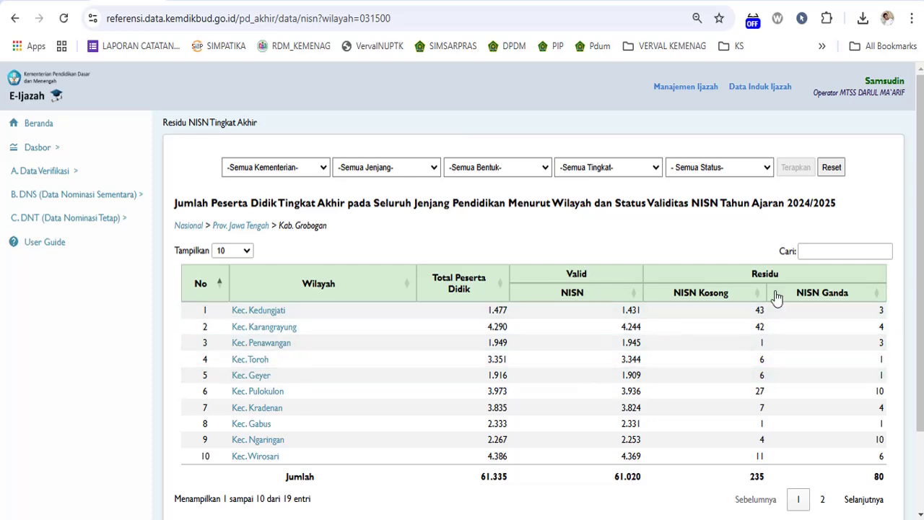
- Filter the Residu NISN districts by "p", open Kec. Purwodadi and filter its schools by "dar"
click(827, 251)
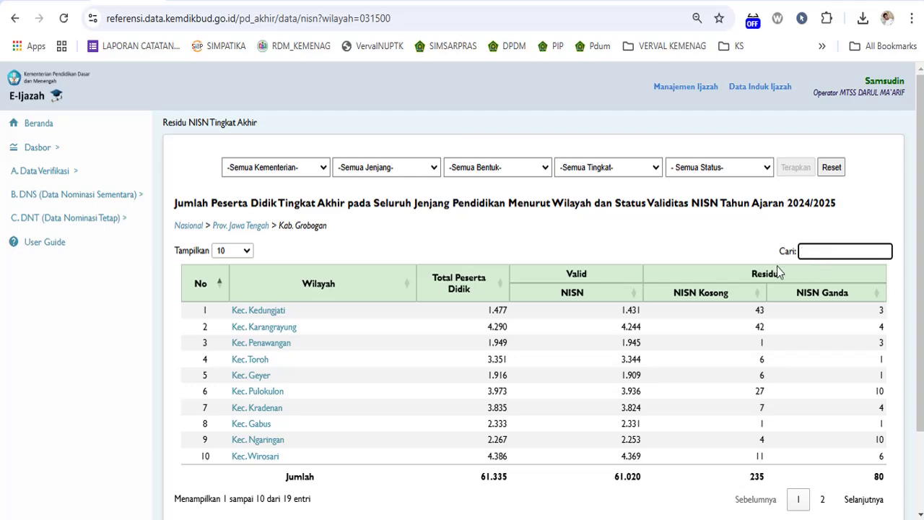
text(p)
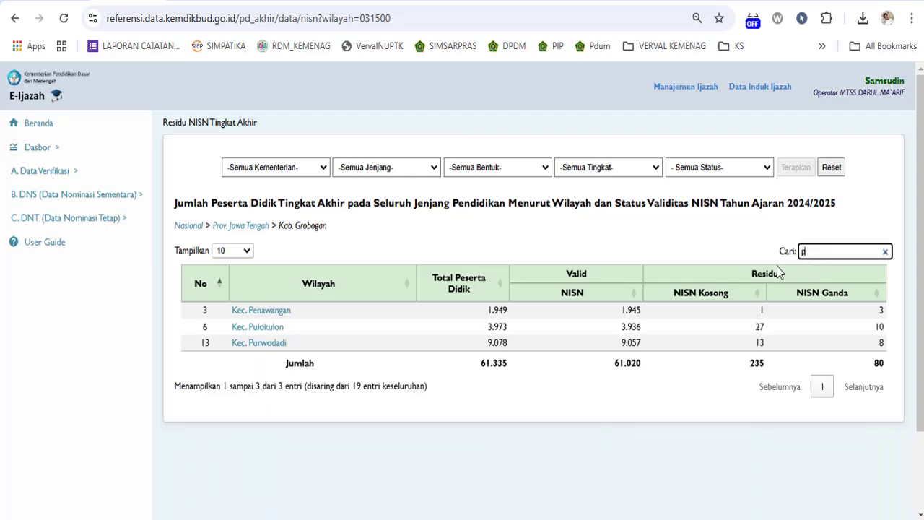
click(275, 345)
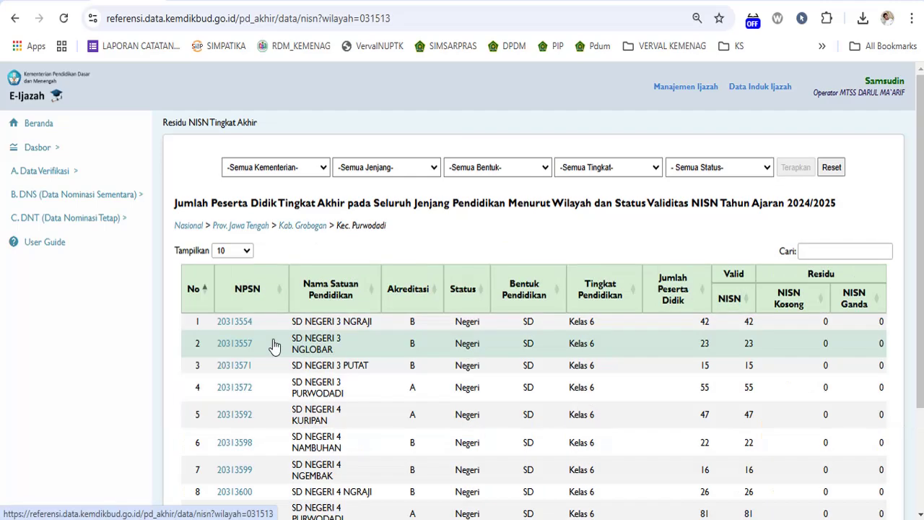
scroll(330, 350, down, 2)
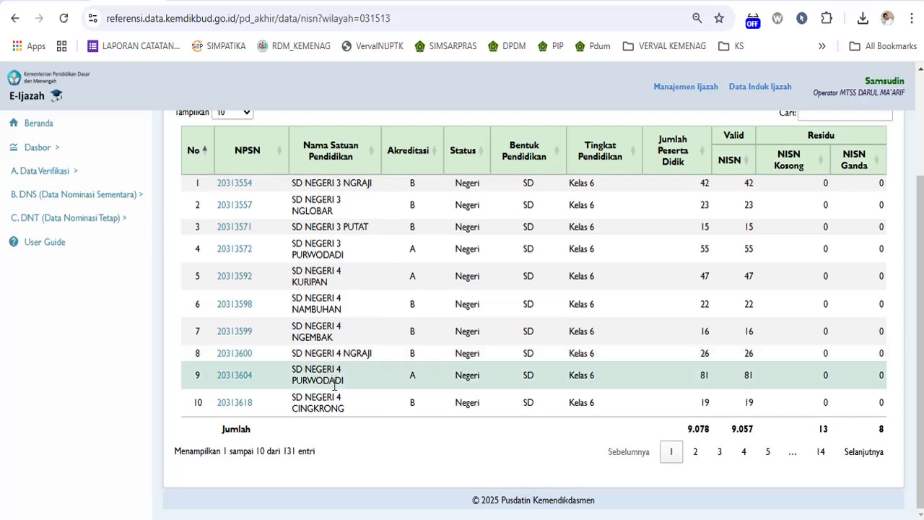
scroll(371, 373, up, 3)
click(823, 250)
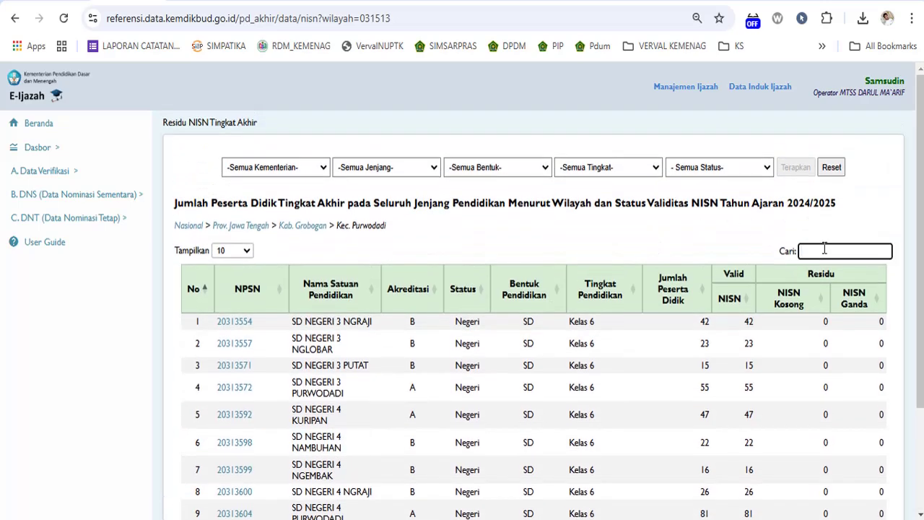
text(dar)
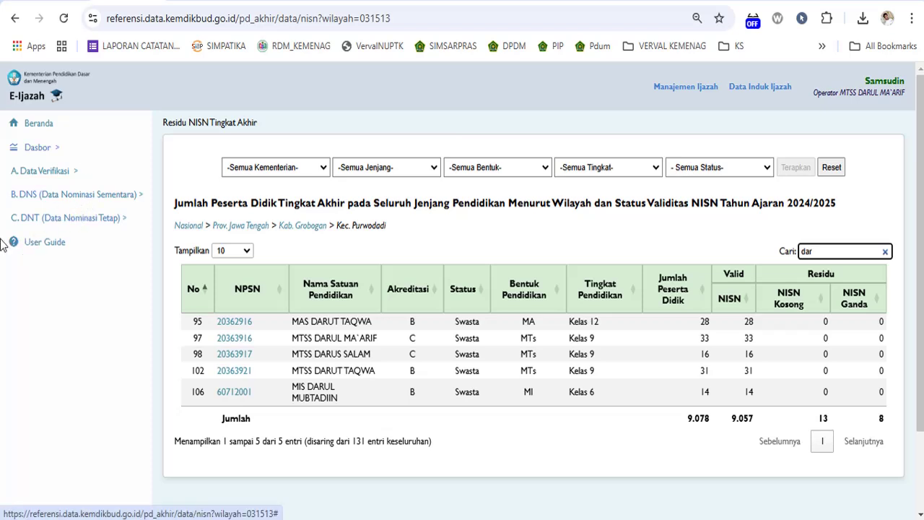
- Open the Residu Kependudukan verification data and drill down to Prov. Jawa Tengah and Kab. Grobogan, filtering by "gr"
click(52, 173)
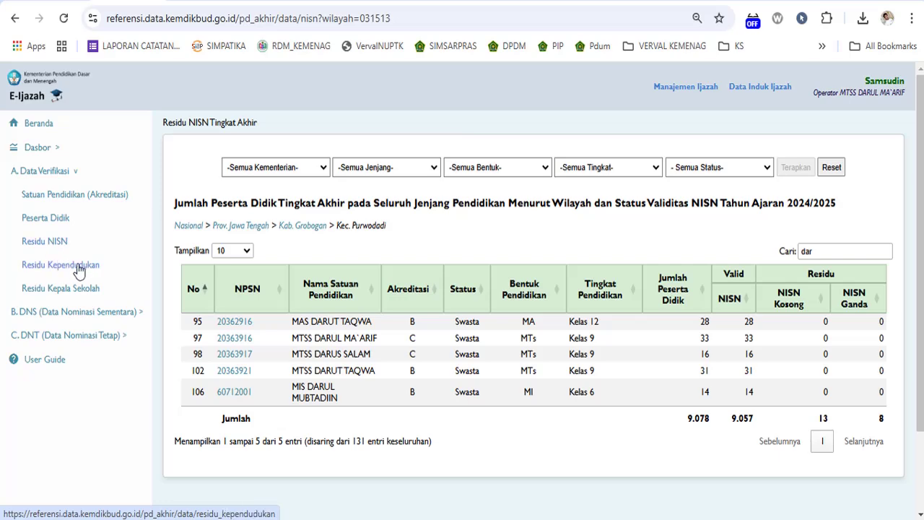
click(77, 272)
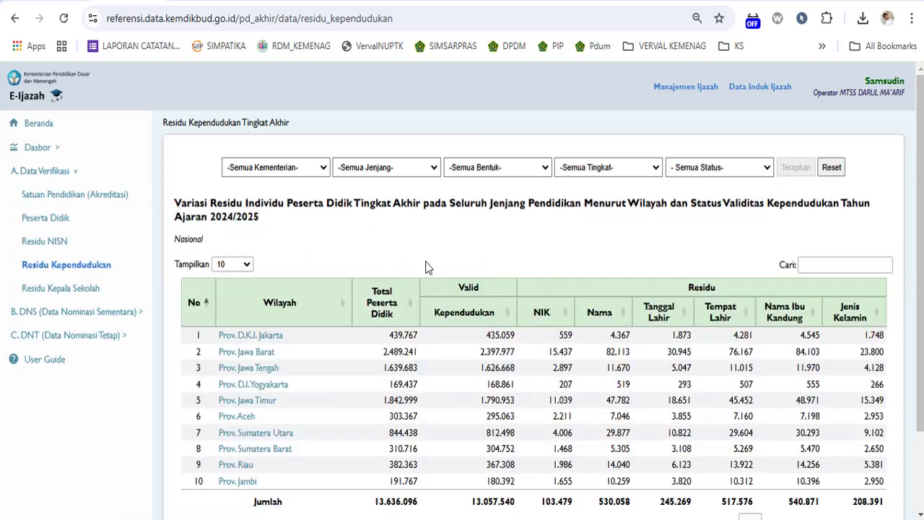
scroll(307, 310, down, 1)
scroll(307, 310, down, 1)
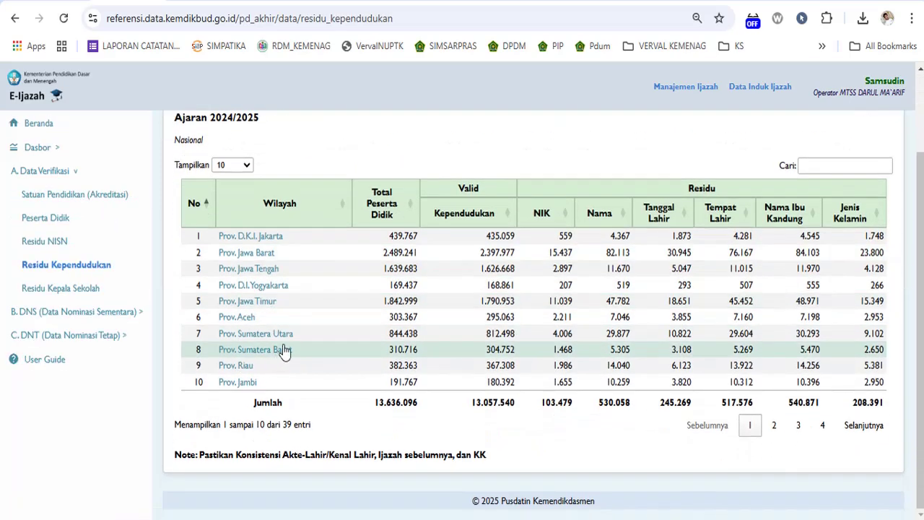
click(267, 274)
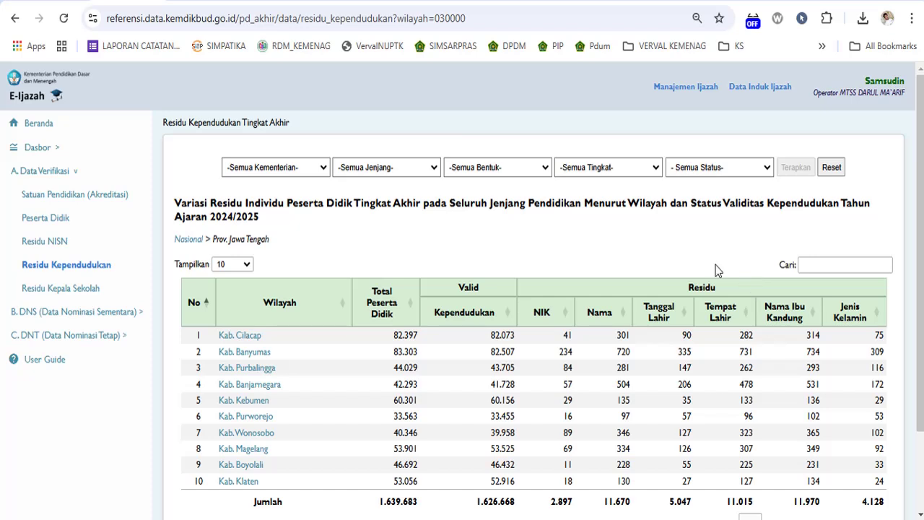
click(821, 263)
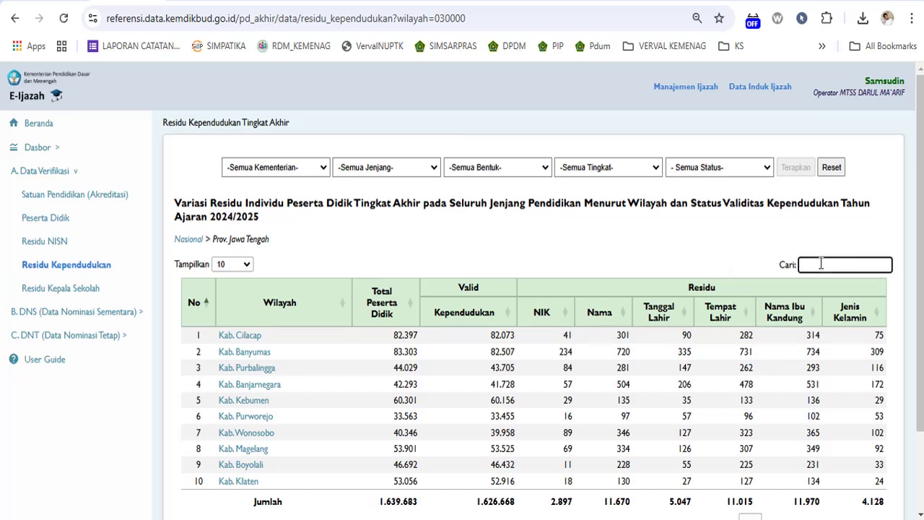
scroll(750, 298, down, 3)
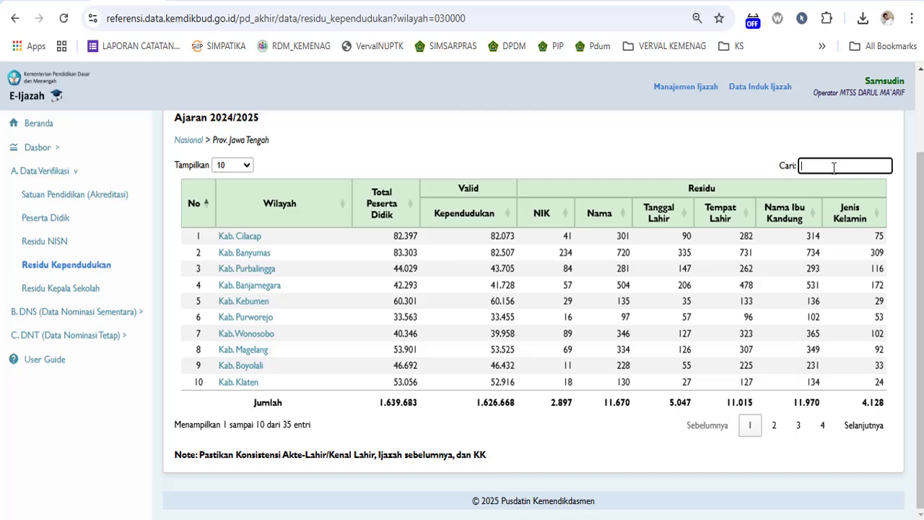
text(gr)
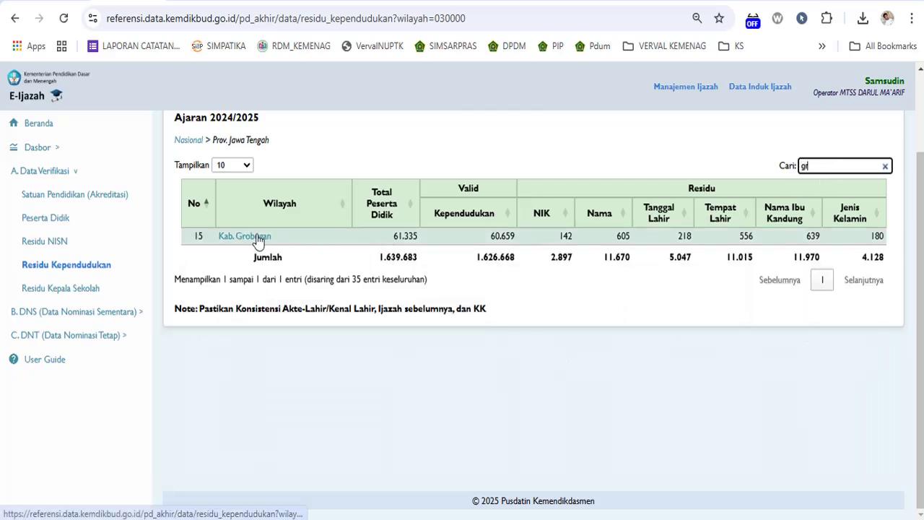
click(259, 236)
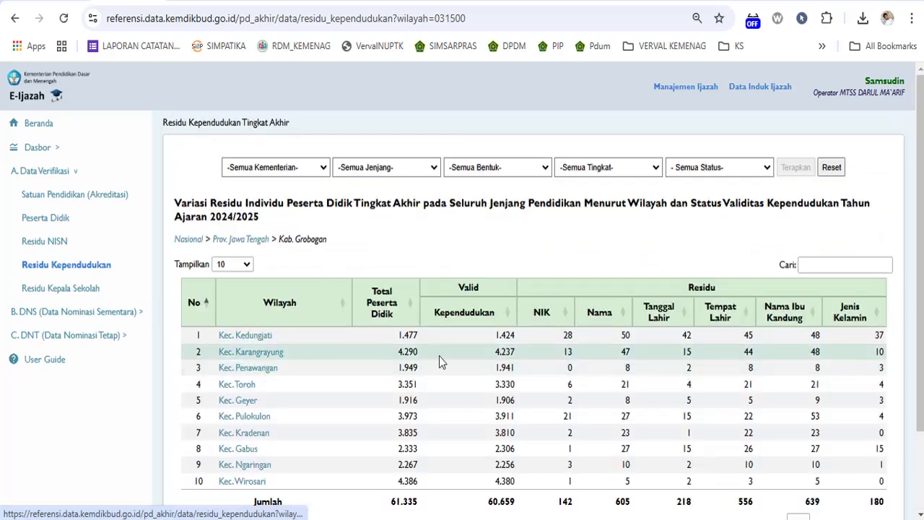
- Filter the Residu Kependudukan districts by "p", open Kec. Purwodadi and filter its schools by "dar"
click(805, 264)
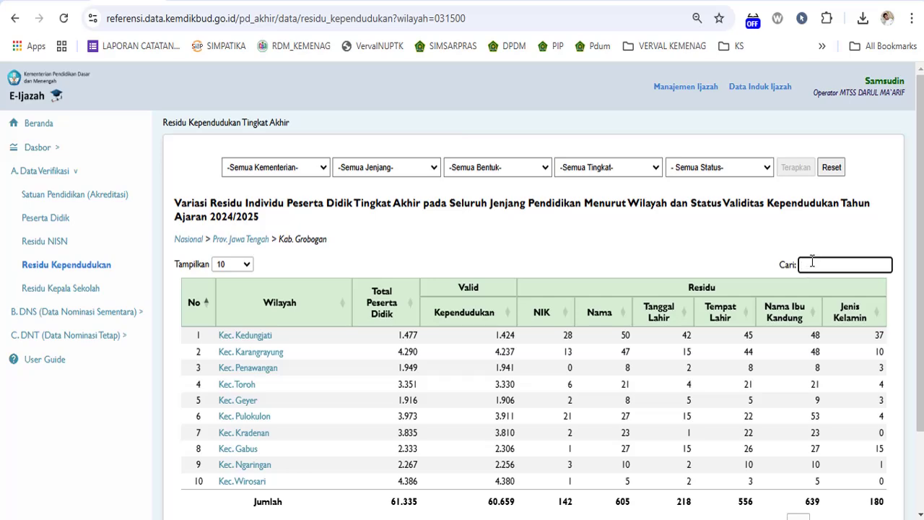
text(p)
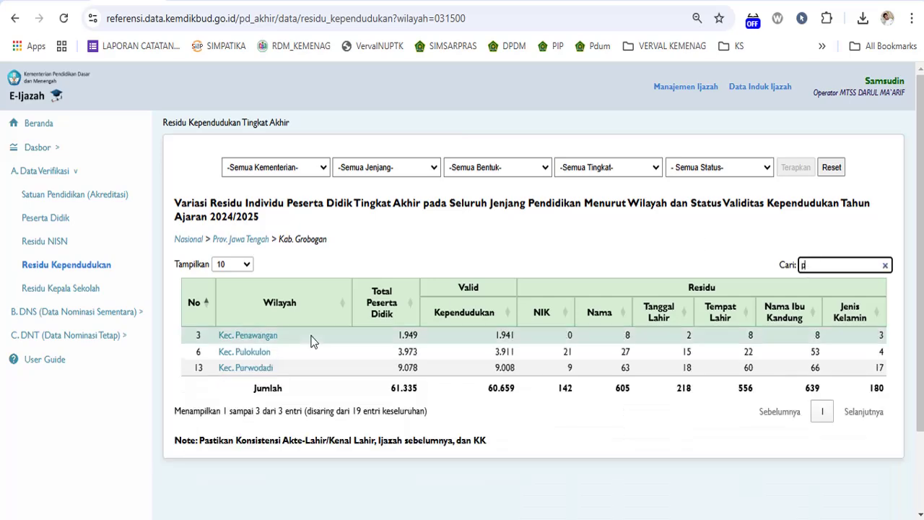
click(249, 368)
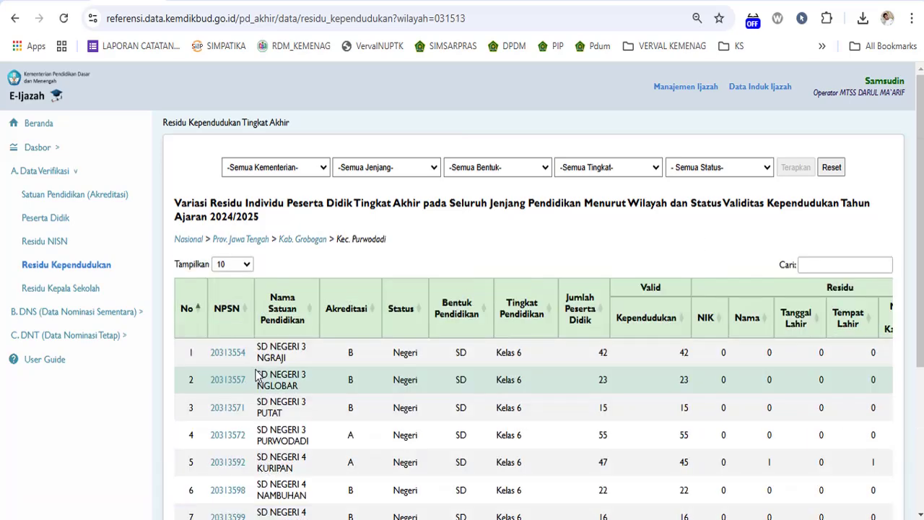
scroll(741, 320, down, 1)
click(813, 190)
text(dar)
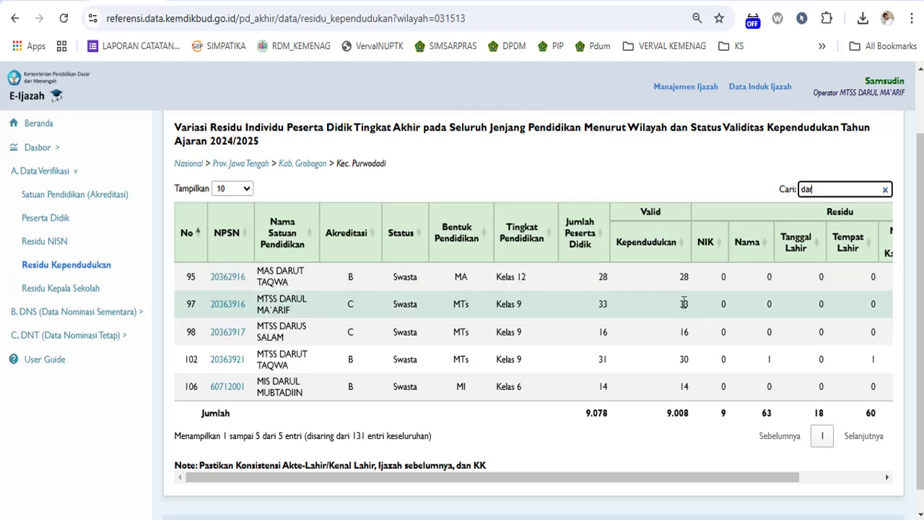
- Examine all population-data residu columns for MTSS DARUS SALAM and MTSS DARUT TAQWA, highlighting each school's name
key(ctrl+minus)
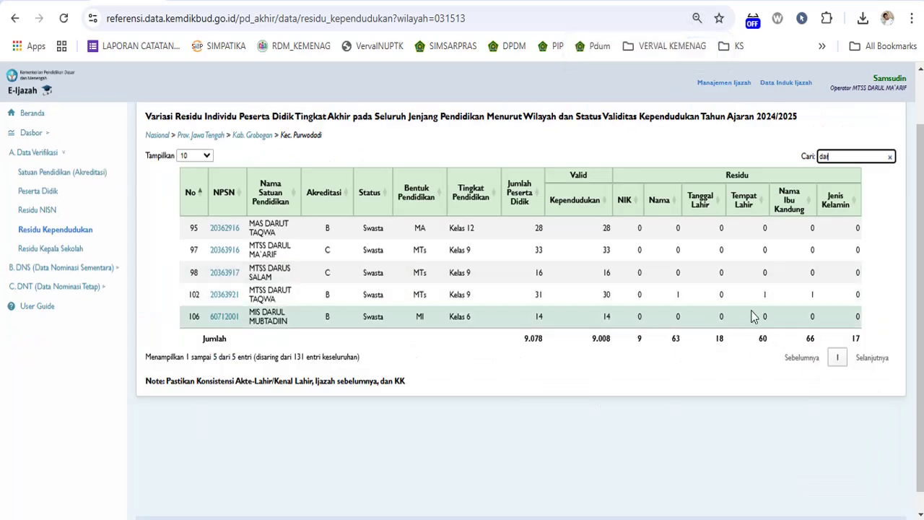
scroll(755, 316, up, 1)
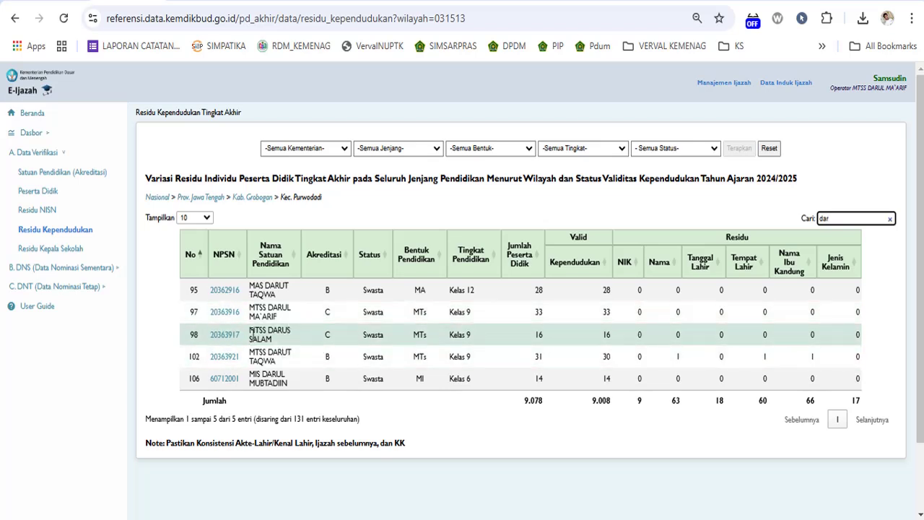
drag(251, 332, 285, 342)
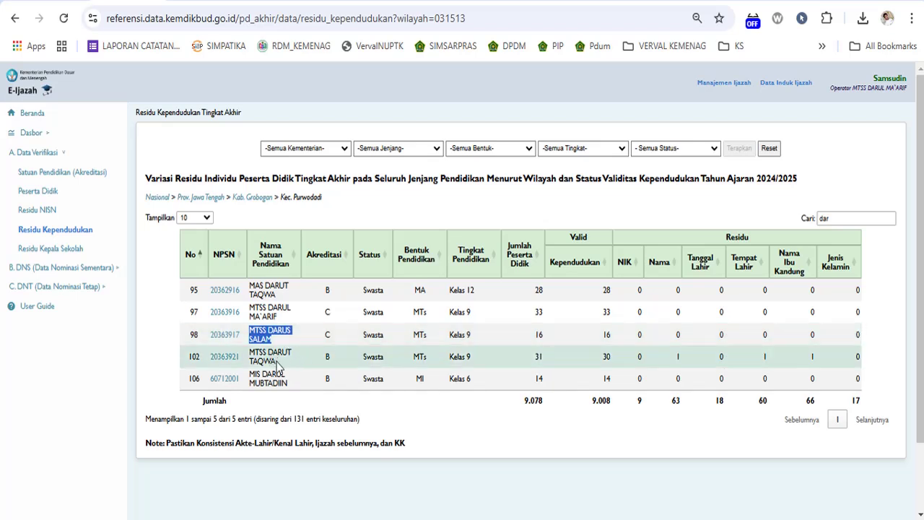
drag(287, 363, 250, 349)
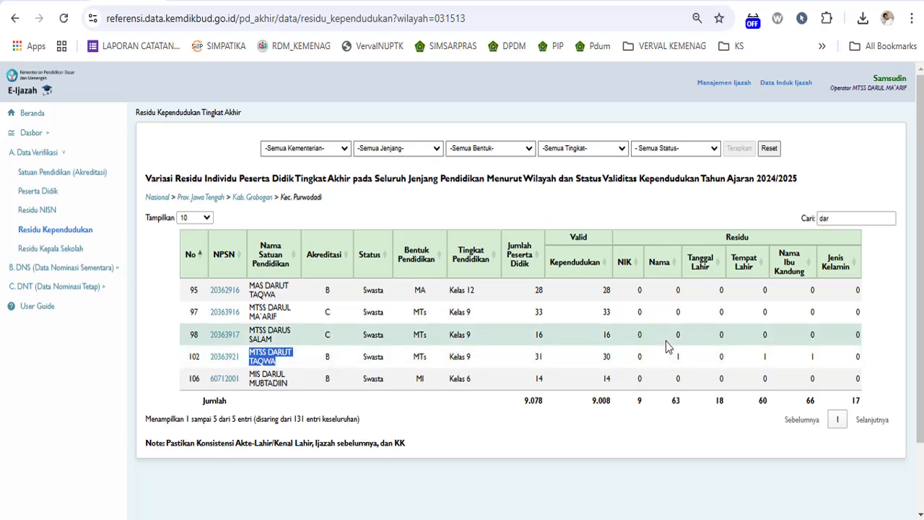
- Open the Residu Kepala Sekolah verification data
click(44, 250)
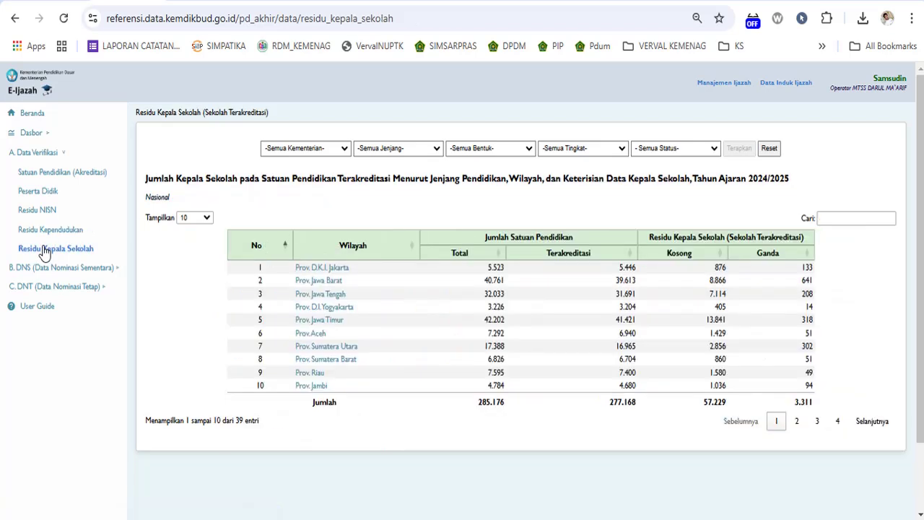